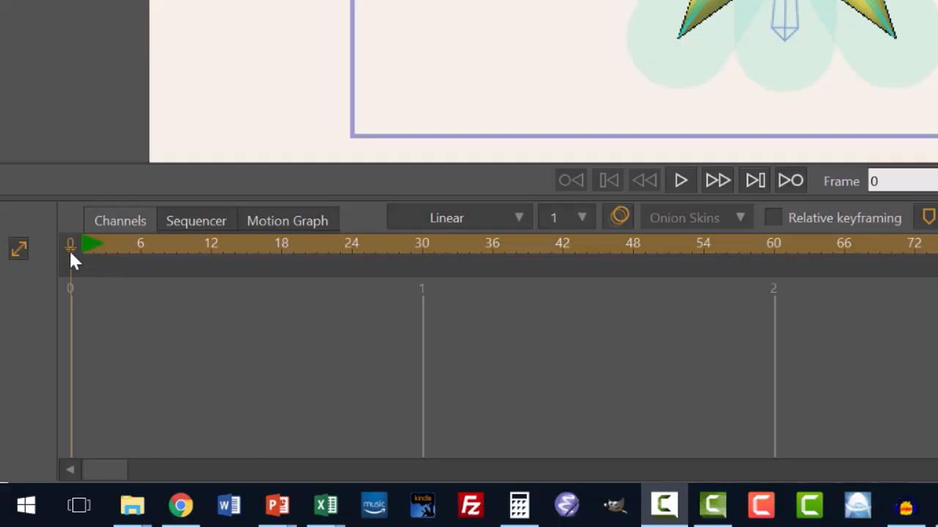
At frame 12, pose the star's bones: raise the right arm, lower the left arm, tilt the top point left and swing the right leg outward.
{"action": "left_click_drag", "start_coordinate": [76, 251], "coordinate": [209, 256]}
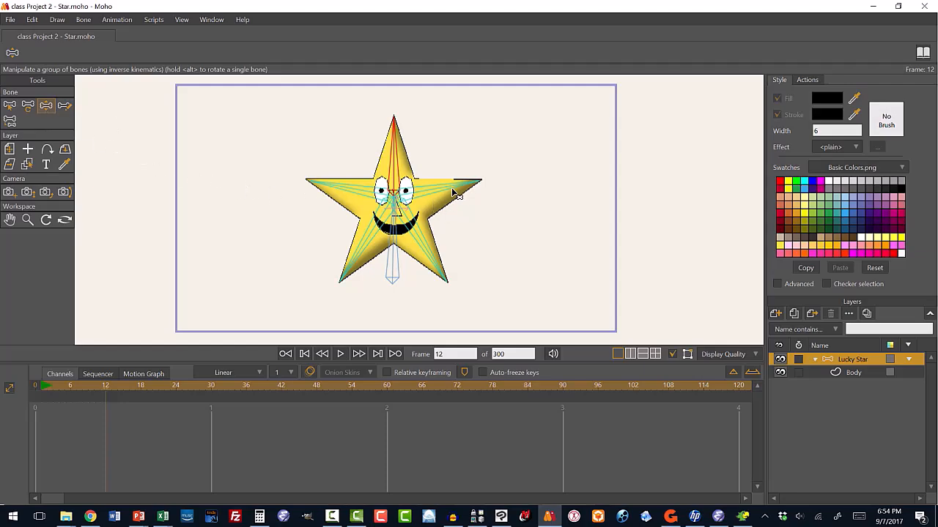
{"action": "left_click_drag", "start_coordinate": [455, 189], "coordinate": [461, 143]}
{"action": "left_click_drag", "start_coordinate": [336, 190], "coordinate": [328, 208]}
{"action": "mouse_move", "coordinate": [382, 140]}
{"action": "left_mouse_down"}
{"action": "mouse_move", "coordinate": [391, 120]}
{"action": "mouse_move", "coordinate": [388, 131]}
{"action": "left_mouse_up"}
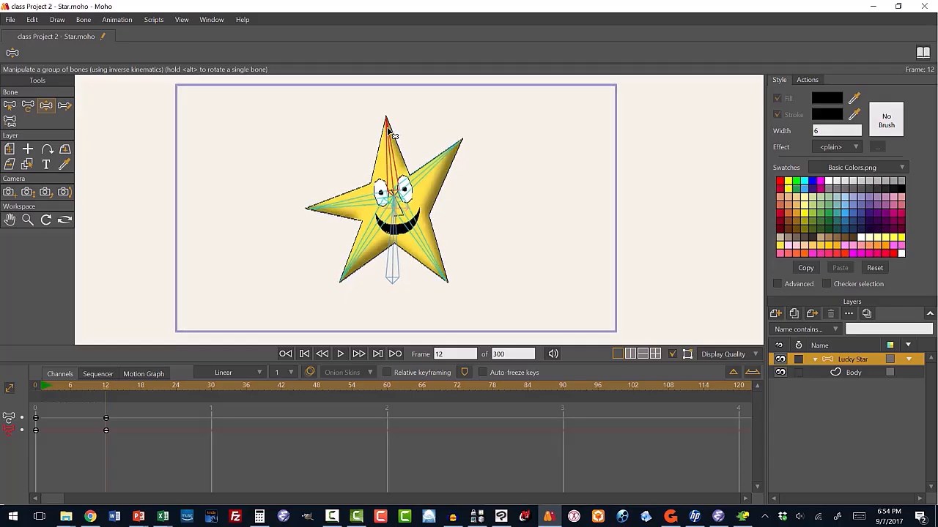
{"action": "left_click", "coordinate": [431, 254]}
{"action": "left_click_drag", "start_coordinate": [434, 253], "coordinate": [441, 246]}
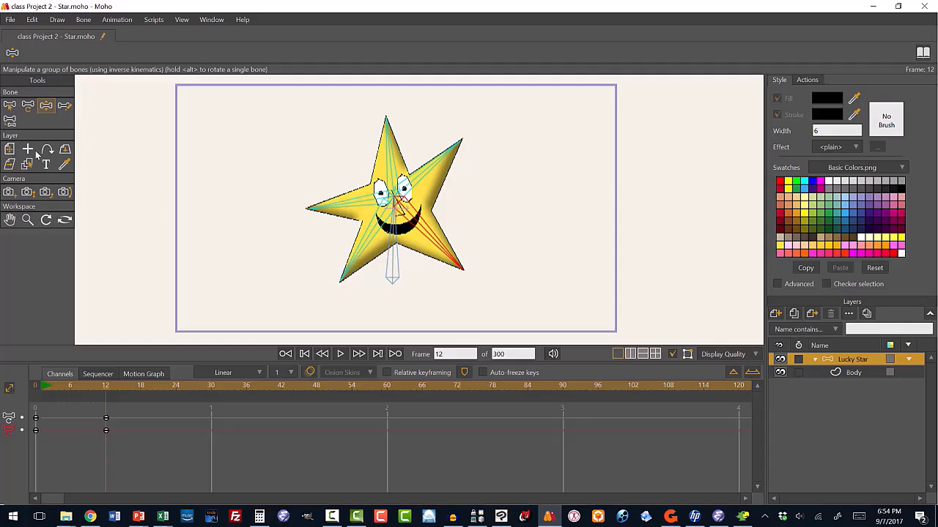
Rotate the Lucky Star layer about 26.7° at frame 12 and shift it to about X -0.077, Y 0.083.
{"action": "left_click", "coordinate": [9, 149]}
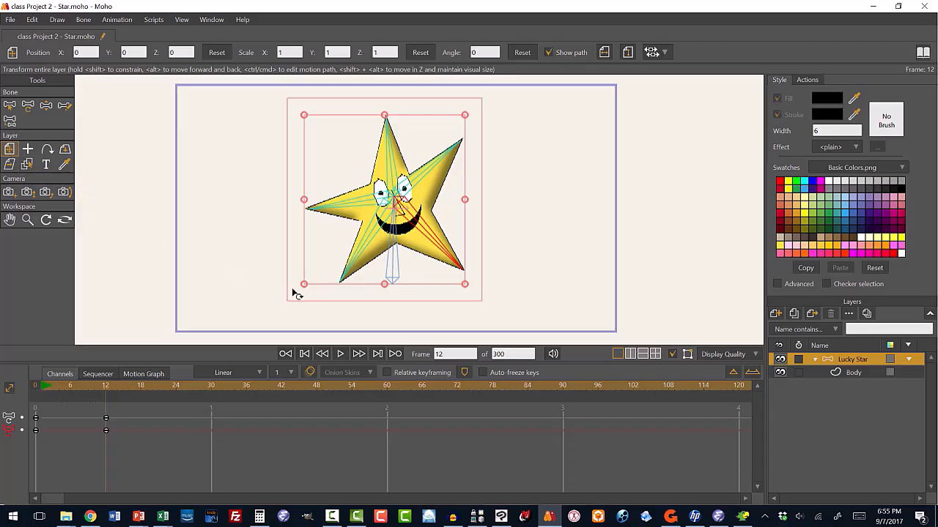
{"action": "left_click_drag", "start_coordinate": [293, 295], "coordinate": [353, 306]}
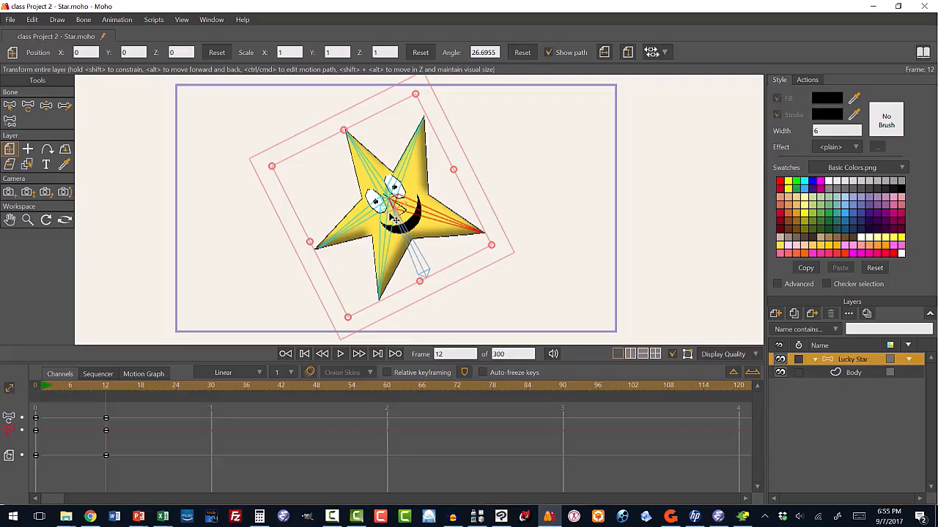
{"action": "left_click_drag", "start_coordinate": [394, 219], "coordinate": [383, 209]}
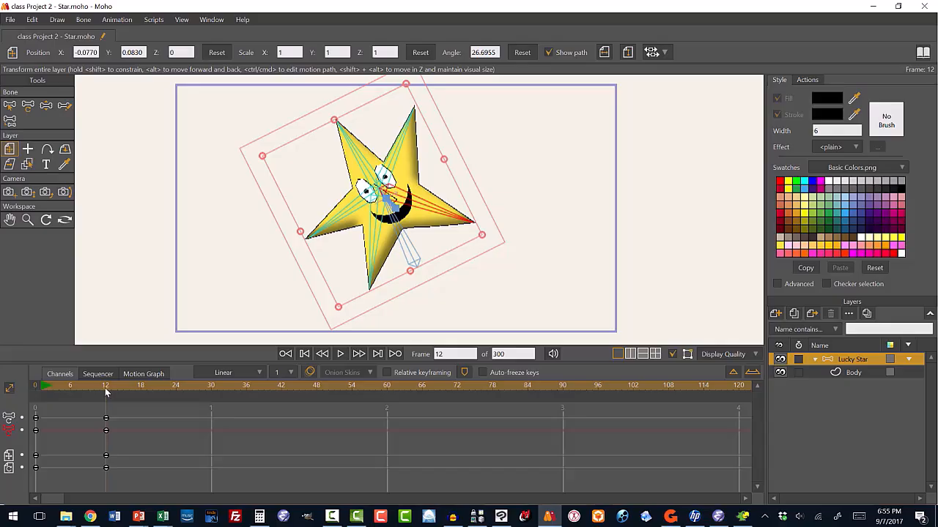
Copy all of the frame 12 keyframes to frame 23 to hold the tilted pose.
{"action": "mouse_move", "coordinate": [105, 389]}
{"action": "left_mouse_down"}
{"action": "mouse_move", "coordinate": [71, 392]}
{"action": "mouse_move", "coordinate": [33, 414]}
{"action": "mouse_move", "coordinate": [106, 418]}
{"action": "left_mouse_up"}
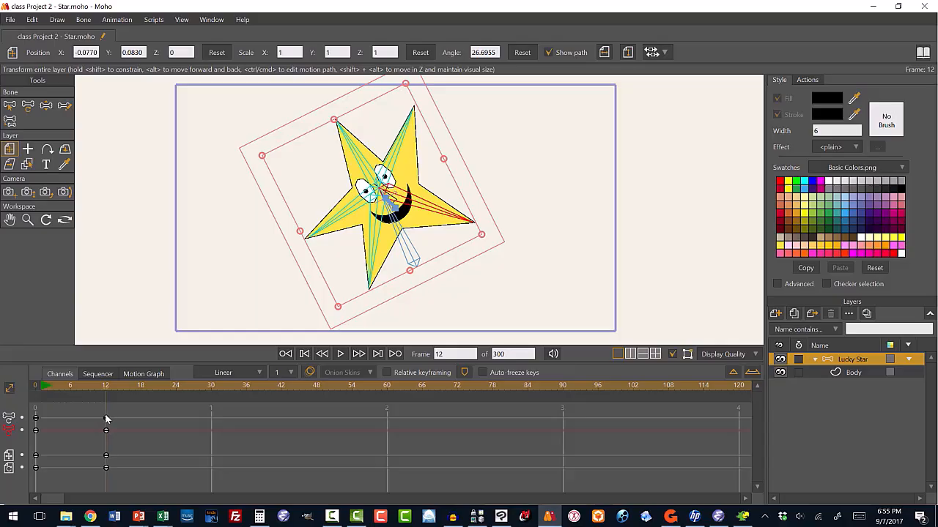
{"action": "left_click_drag", "start_coordinate": [123, 425], "coordinate": [171, 432]}
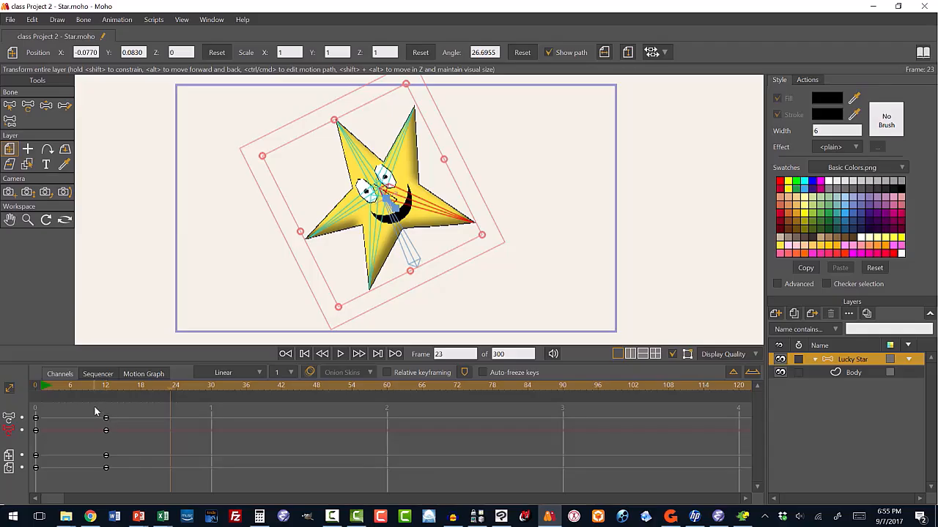
{"action": "left_click_drag", "start_coordinate": [95, 407], "coordinate": [124, 477]}
{"action": "key", "text": "ctrl+v"}
Copy all of the frame 0 keyframes to frame 36 to return the star to its neutral pose.
{"action": "mouse_move", "coordinate": [169, 400]}
{"action": "left_mouse_down"}
{"action": "mouse_move", "coordinate": [41, 412]}
{"action": "mouse_move", "coordinate": [173, 430]}
{"action": "mouse_move", "coordinate": [248, 422]}
{"action": "left_mouse_up"}
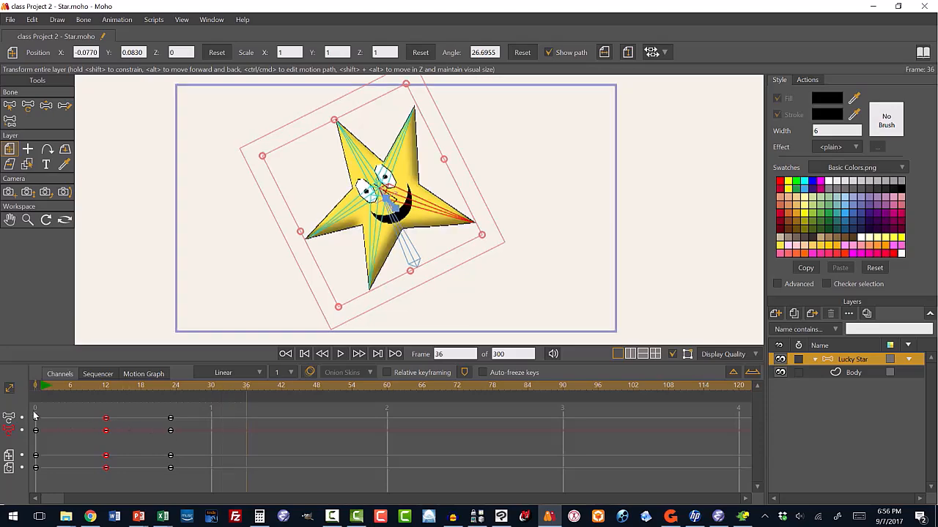
{"action": "left_click_drag", "start_coordinate": [33, 416], "coordinate": [45, 477]}
{"action": "key", "text": "ctrl+v"}
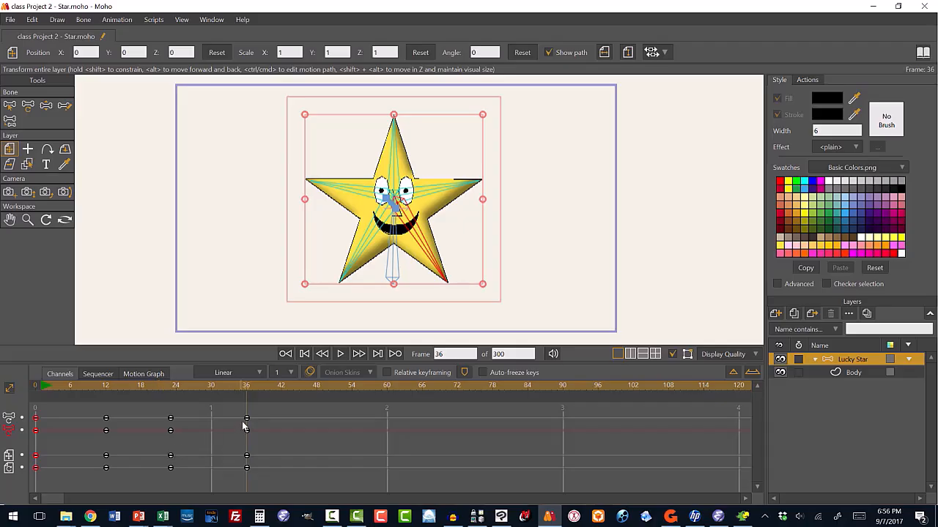
At frame 48, pose the star's bones: raise the left arm, lower the right arm and swing the left leg outward.
{"action": "left_click_drag", "start_coordinate": [247, 396], "coordinate": [318, 398]}
{"action": "left_click", "coordinate": [46, 106]}
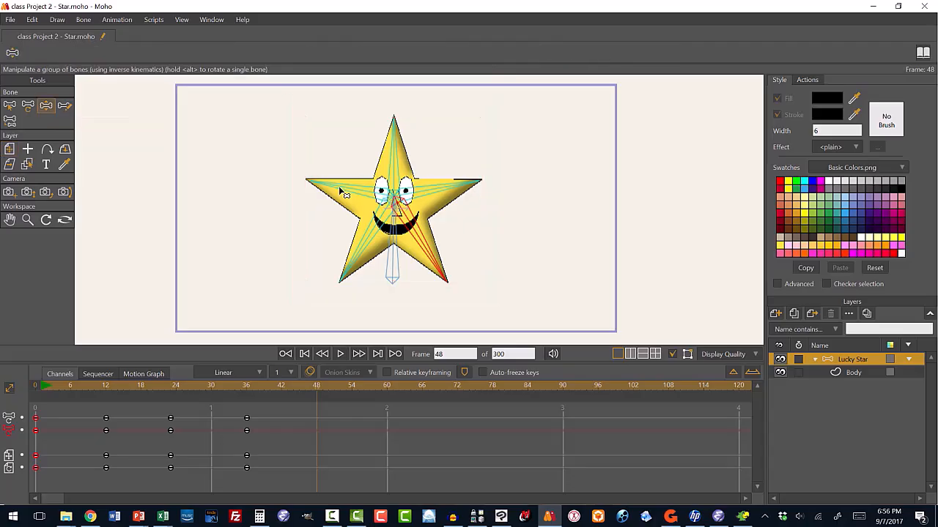
{"action": "left_click_drag", "start_coordinate": [342, 192], "coordinate": [352, 181]}
{"action": "left_click_drag", "start_coordinate": [436, 192], "coordinate": [445, 206]}
{"action": "left_click_drag", "start_coordinate": [381, 255], "coordinate": [352, 242]}
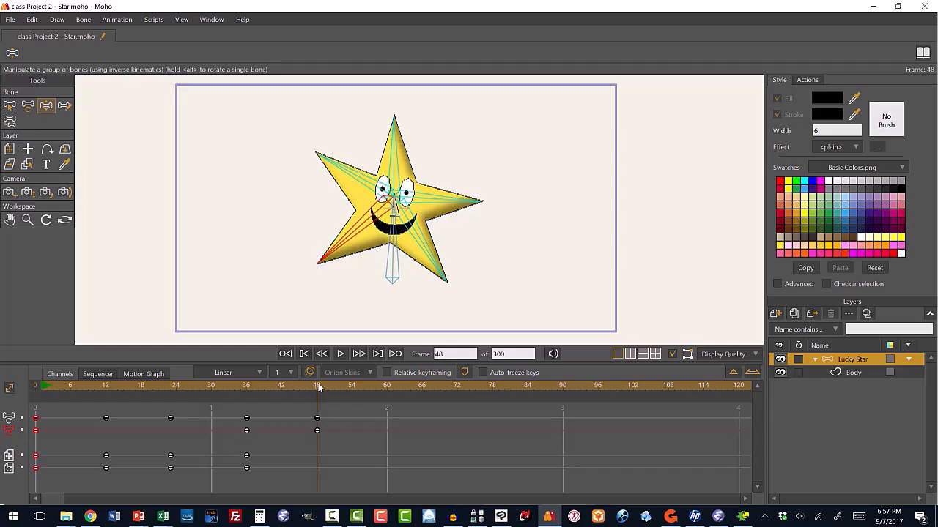
Rotate the Lucky Star layer to about -22.4° at frame 48 and shift it to about X 0.059, Y 0.077.
{"action": "left_click", "coordinate": [9, 149]}
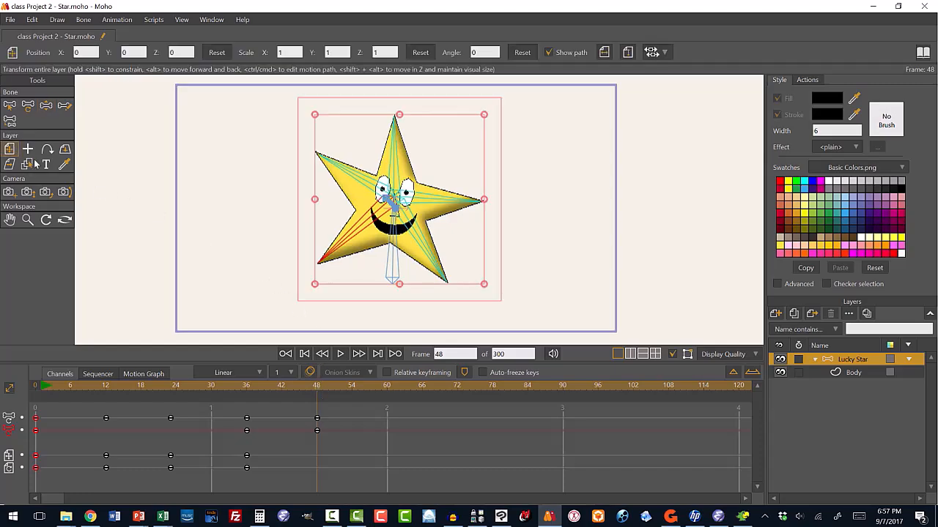
{"action": "left_click_drag", "start_coordinate": [478, 295], "coordinate": [435, 306]}
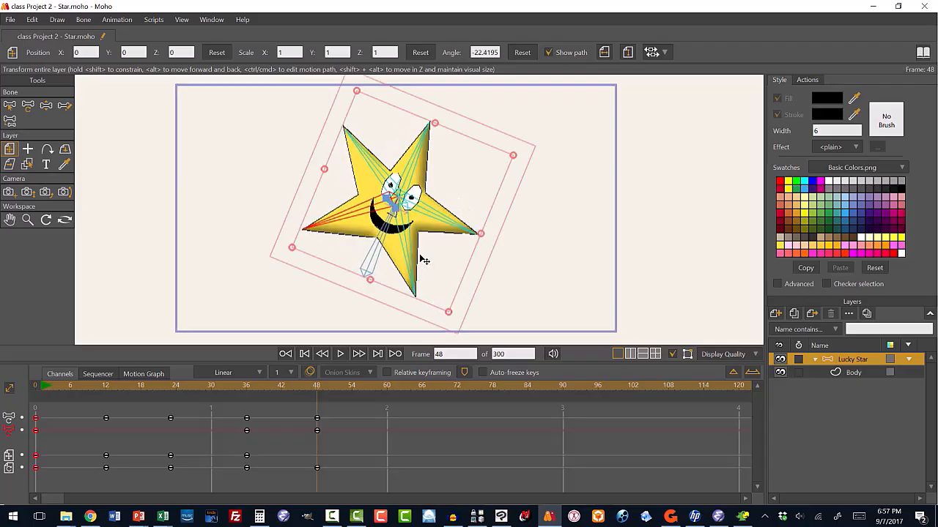
{"action": "left_click_drag", "start_coordinate": [420, 225], "coordinate": [426, 217]}
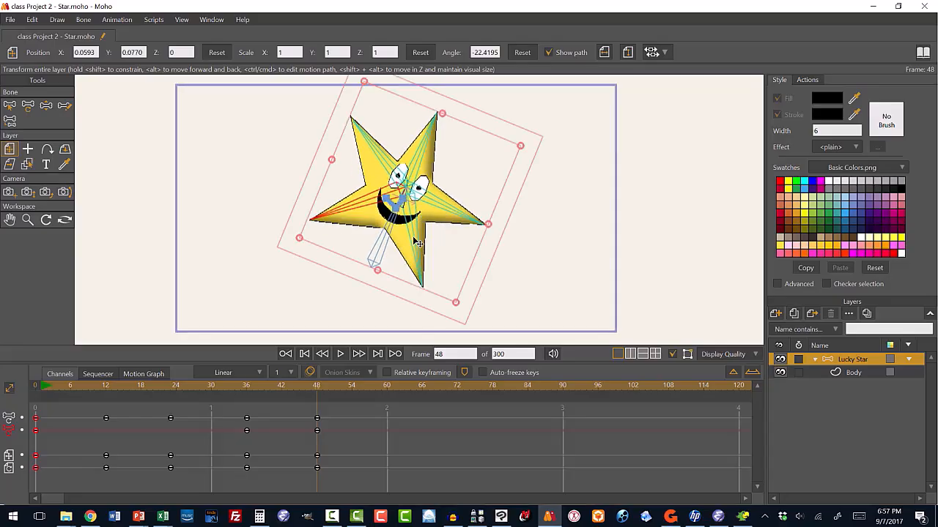
Move all of the frame 48 keyframes to frame 60.
{"action": "left_click_drag", "start_coordinate": [316, 392], "coordinate": [246, 429]}
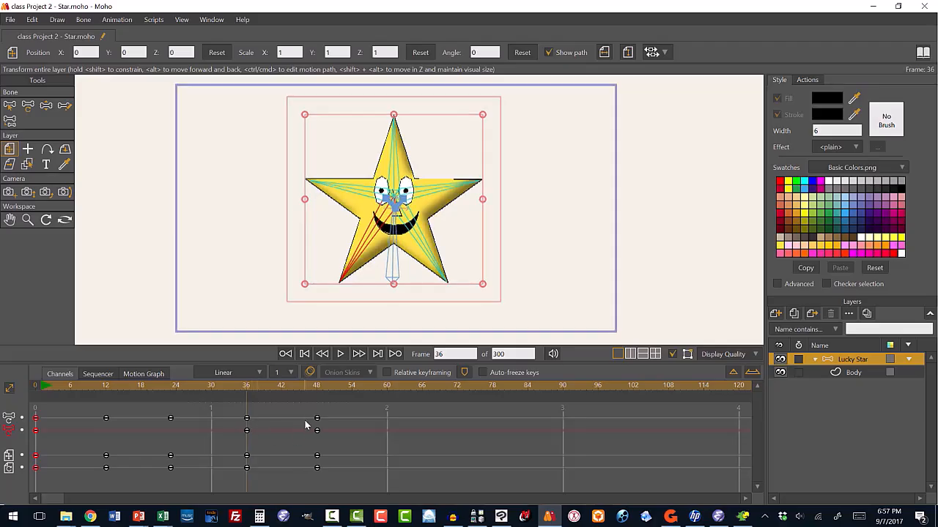
{"action": "left_click_drag", "start_coordinate": [307, 407], "coordinate": [335, 477]}
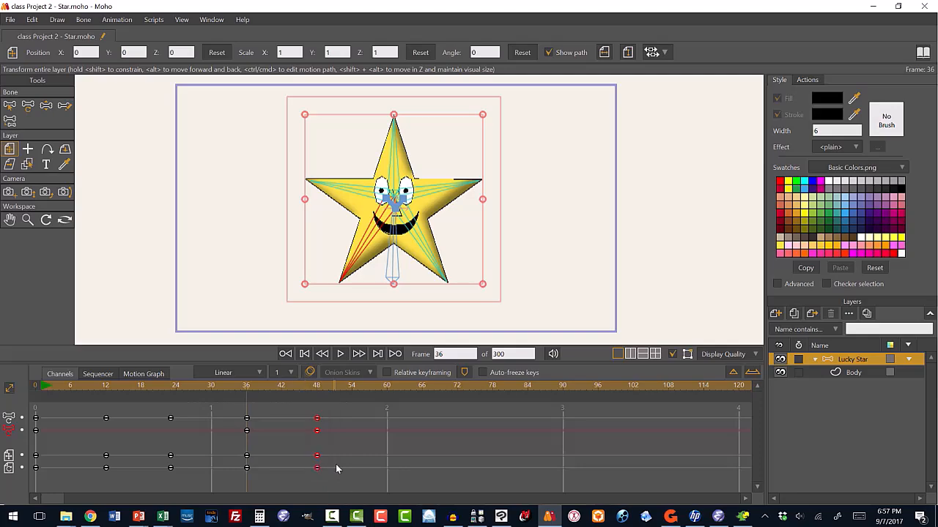
{"action": "left_click", "coordinate": [252, 392]}
{"action": "mouse_move", "coordinate": [258, 396]}
{"action": "left_mouse_down"}
{"action": "mouse_move", "coordinate": [312, 398]}
{"action": "mouse_move", "coordinate": [264, 399]}
{"action": "left_mouse_up"}
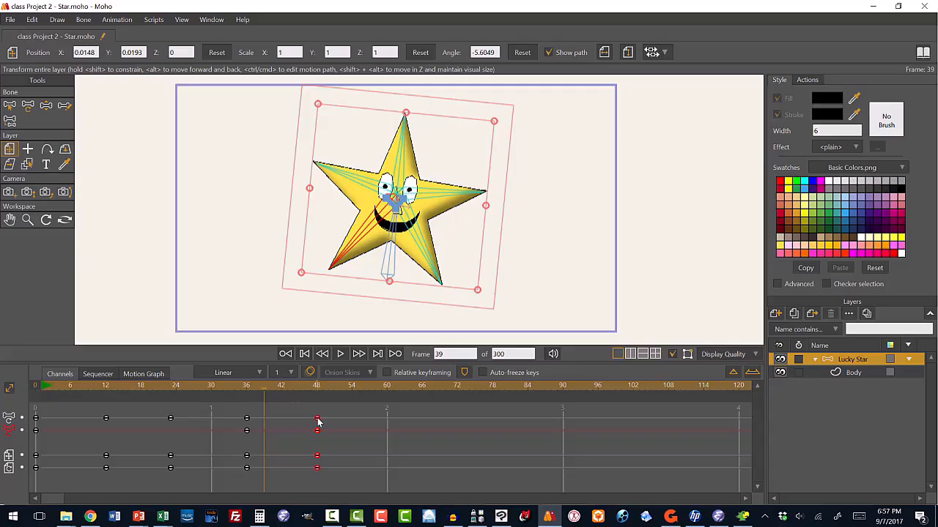
{"action": "left_click_drag", "start_coordinate": [320, 422], "coordinate": [388, 424]}
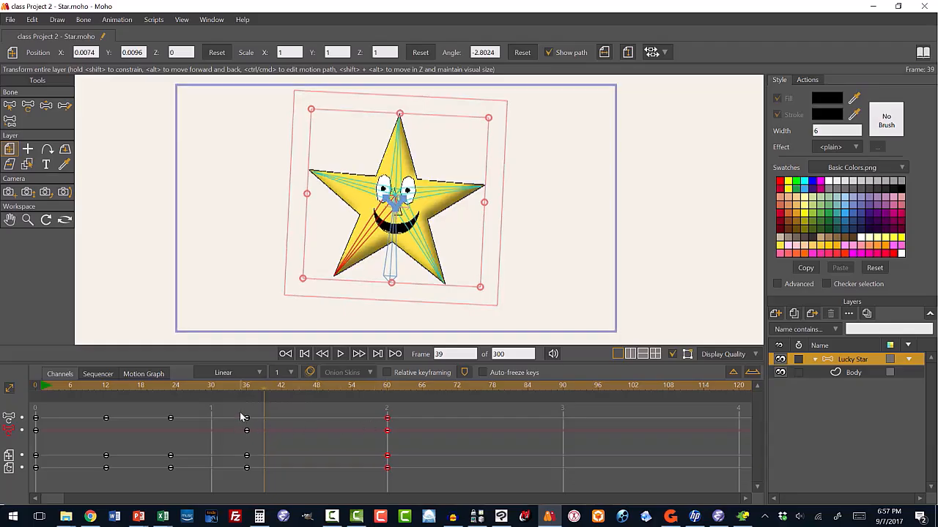
Copy the neutral-pose keyframes from frame 36 to frame 48.
{"action": "left_click_drag", "start_coordinate": [239, 407], "coordinate": [257, 474]}
{"action": "left_click", "coordinate": [316, 388]}
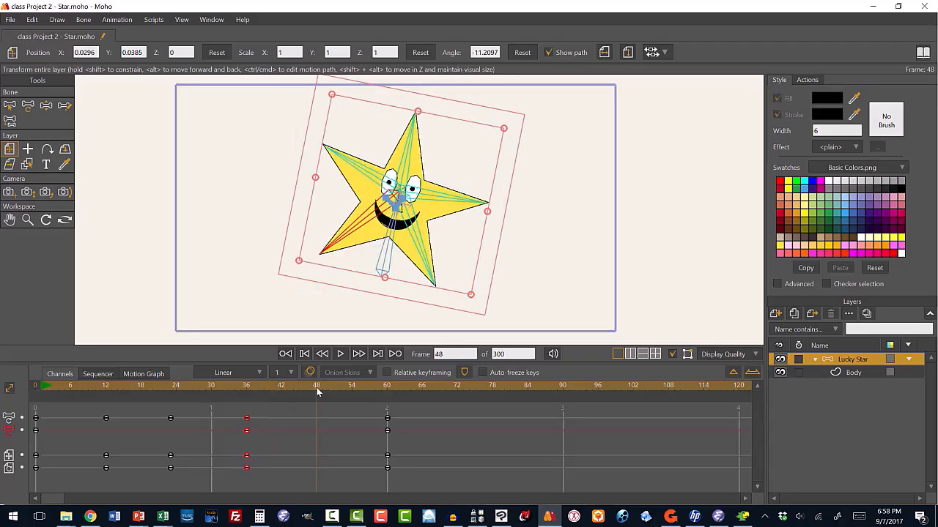
{"action": "key", "text": "ctrl+v"}
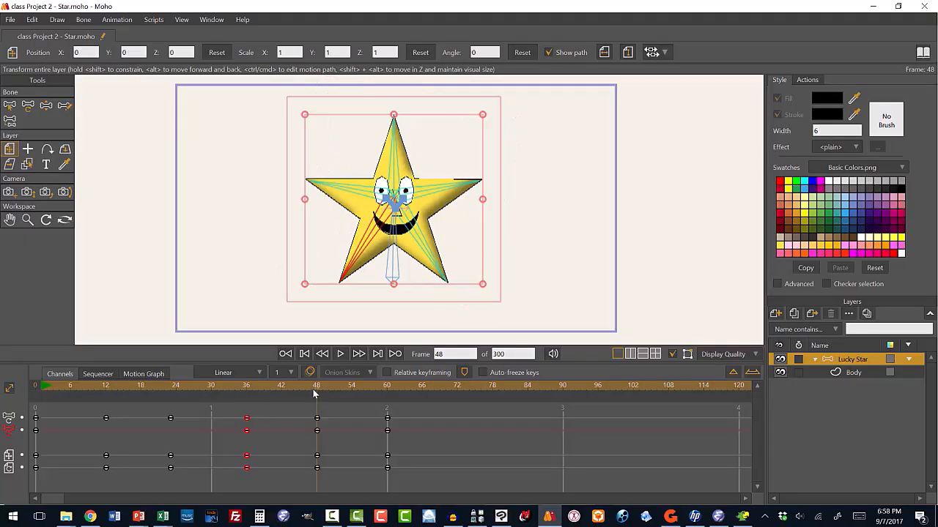
Copy all of the frame 60 keyframes to frame 72 to hold the second tilted pose.
{"action": "mouse_move", "coordinate": [314, 394]}
{"action": "left_mouse_down"}
{"action": "mouse_move", "coordinate": [218, 390]}
{"action": "mouse_move", "coordinate": [316, 405]}
{"action": "left_mouse_up"}
{"action": "left_click_drag", "start_coordinate": [370, 408], "coordinate": [393, 409]}
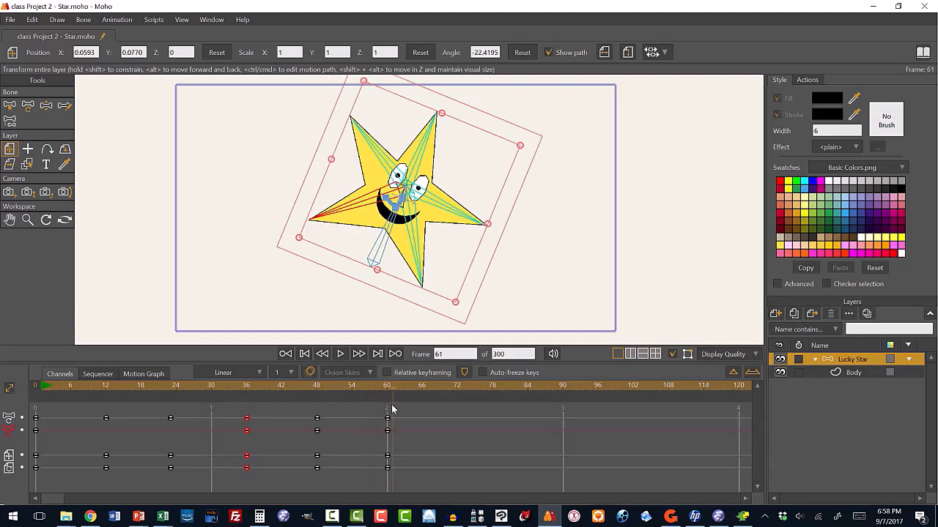
{"action": "left_click", "coordinate": [417, 409]}
{"action": "left_click_drag", "start_coordinate": [428, 414], "coordinate": [454, 408]}
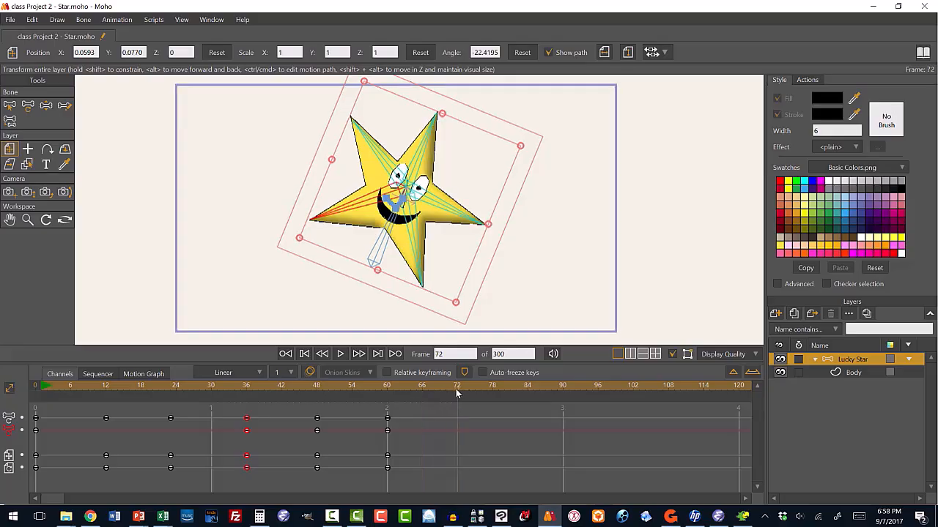
{"action": "left_click_drag", "start_coordinate": [375, 410], "coordinate": [401, 479]}
{"action": "key", "text": "ctrl+v"}
Copy the neutral-pose keyframes from frame 48 to frames 84 and 96.
{"action": "mouse_move", "coordinate": [458, 393]}
{"action": "left_mouse_down"}
{"action": "mouse_move", "coordinate": [356, 398]}
{"action": "mouse_move", "coordinate": [528, 400]}
{"action": "mouse_move", "coordinate": [317, 402]}
{"action": "mouse_move", "coordinate": [310, 416]}
{"action": "mouse_move", "coordinate": [337, 486]}
{"action": "left_mouse_up"}
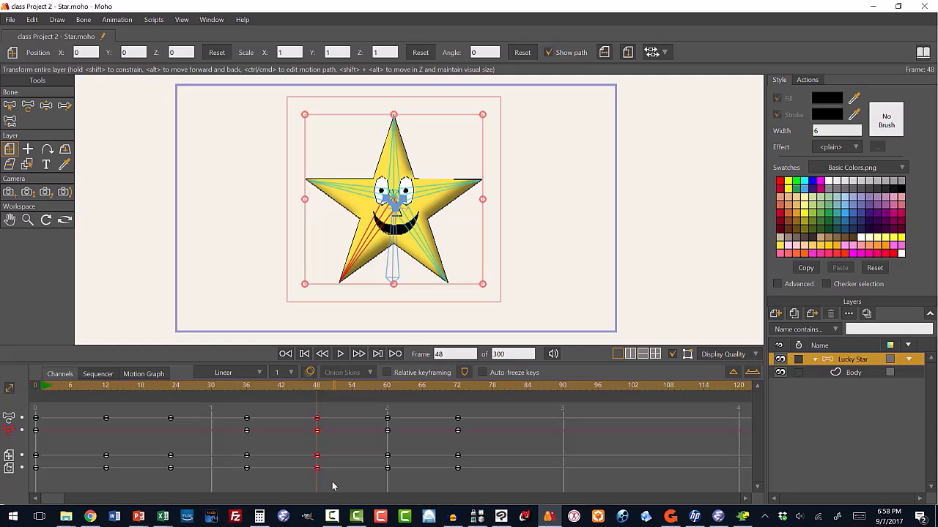
{"action": "left_click_drag", "start_coordinate": [318, 388], "coordinate": [525, 391]}
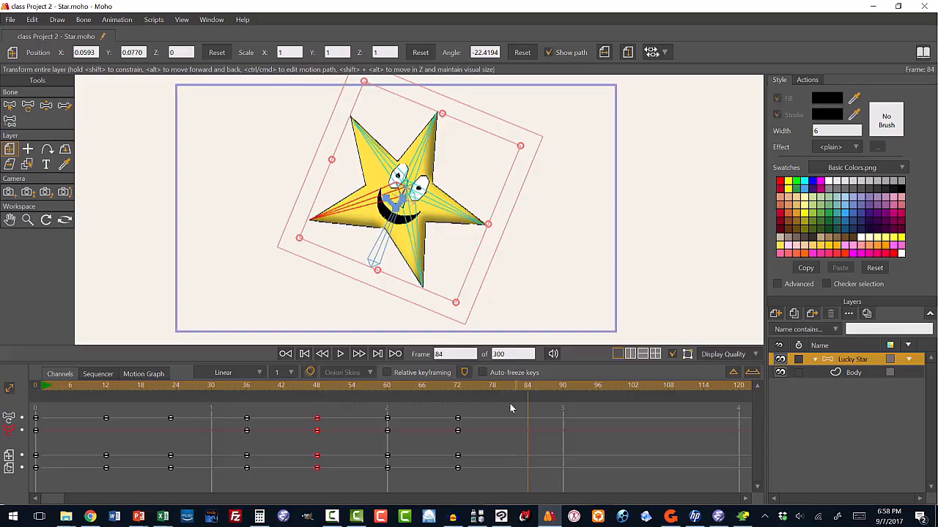
{"action": "key", "text": "ctrl+v"}
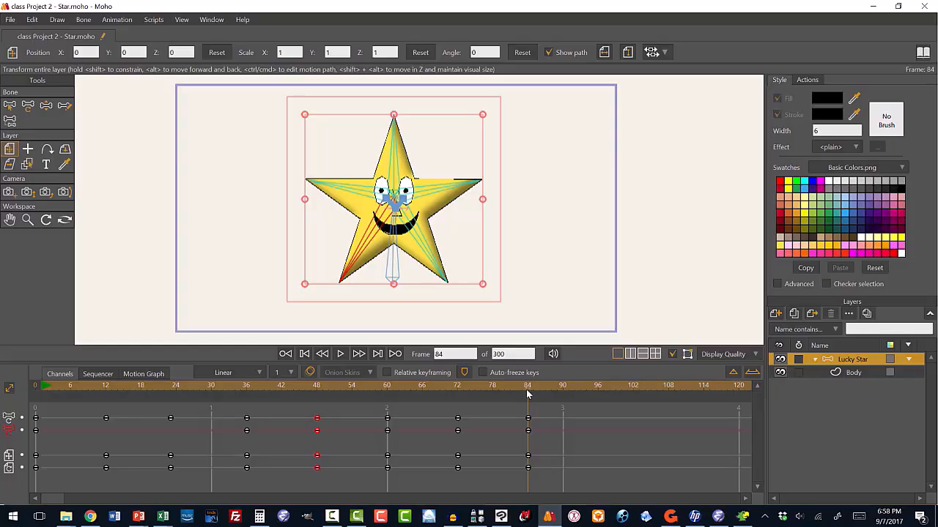
{"action": "left_click_drag", "start_coordinate": [528, 394], "coordinate": [600, 396]}
{"action": "key", "text": "ctrl+v"}
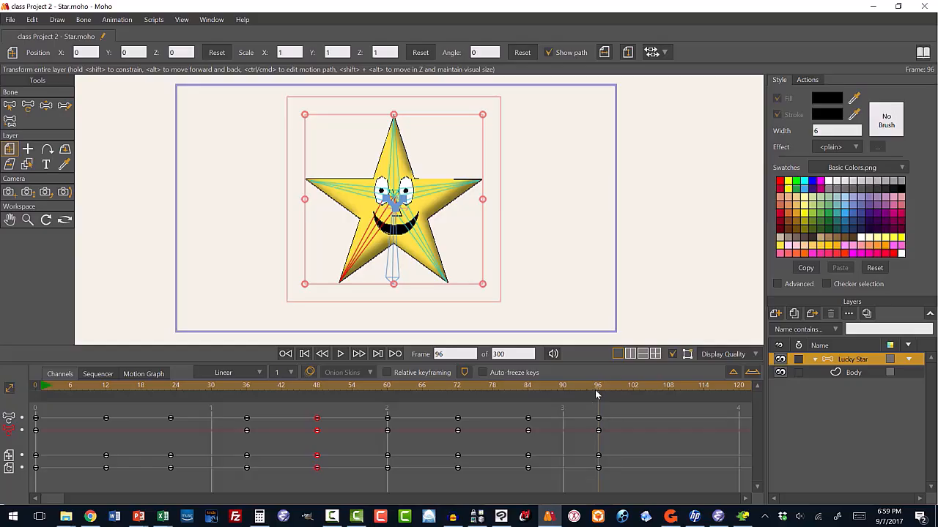
Play the animation from frame 0 through the last keyframes to check the star's movement.
{"action": "left_click_drag", "start_coordinate": [598, 393], "coordinate": [29, 411]}
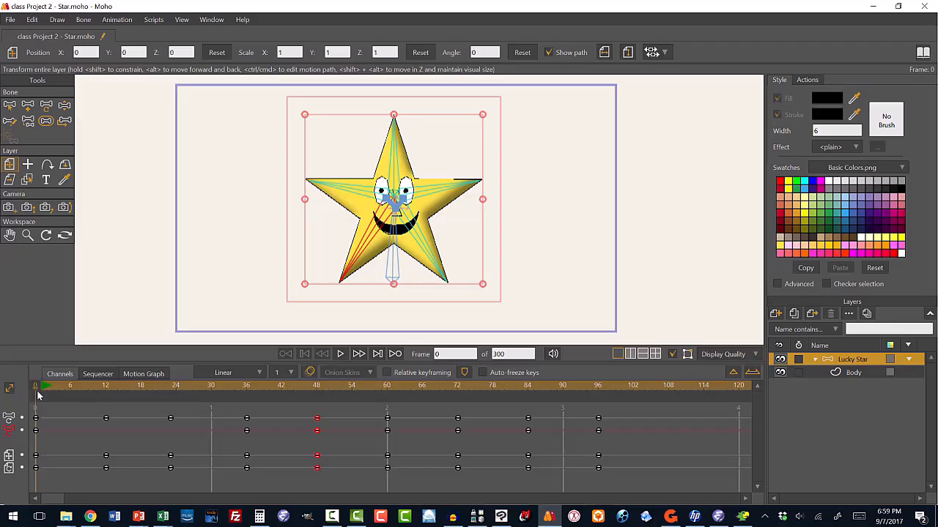
{"action": "left_click", "coordinate": [340, 354]}
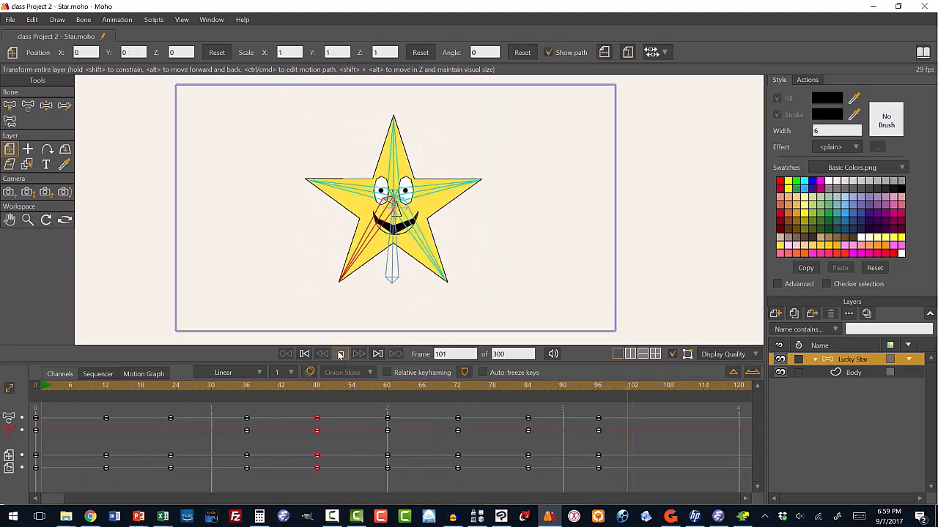
{"action": "left_click", "coordinate": [340, 354]}
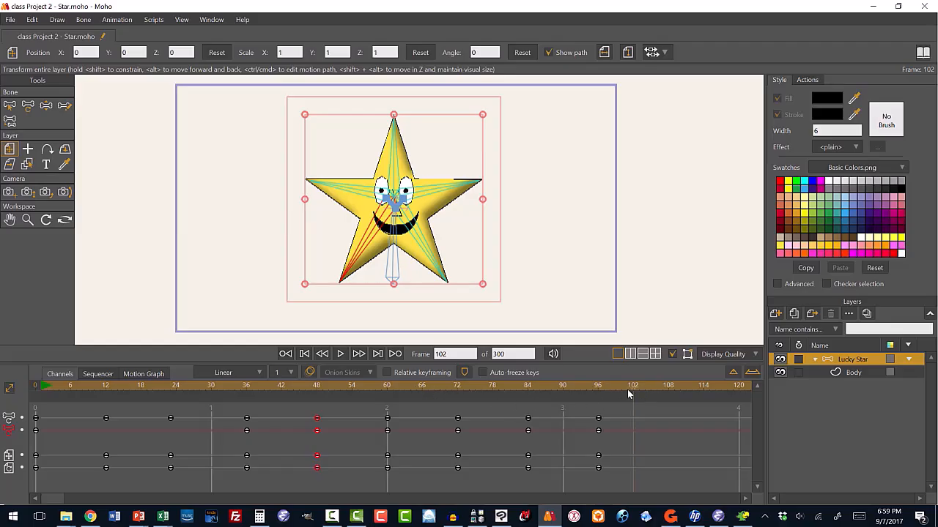
Keyframe both pupils of the Body layer in their centred position at frame 108.
{"action": "left_click_drag", "start_coordinate": [634, 394], "coordinate": [667, 395]}
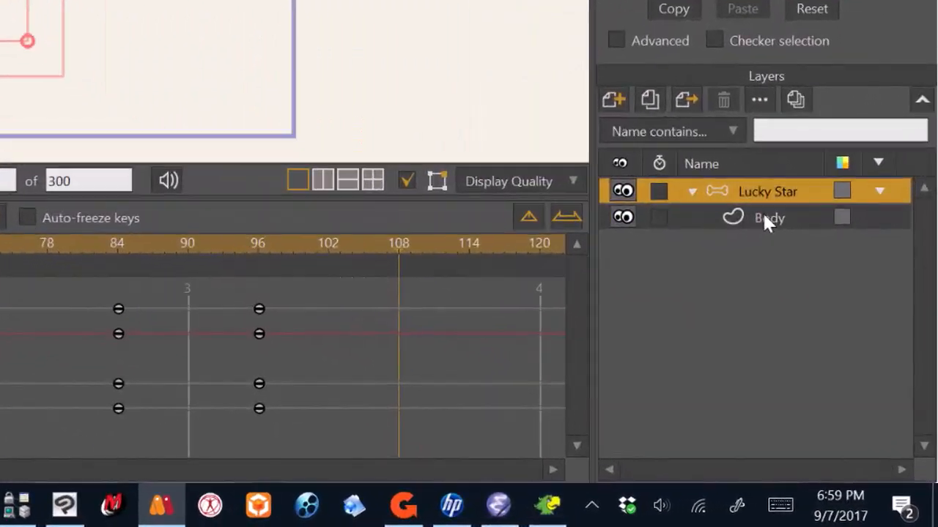
{"action": "left_click", "coordinate": [764, 224]}
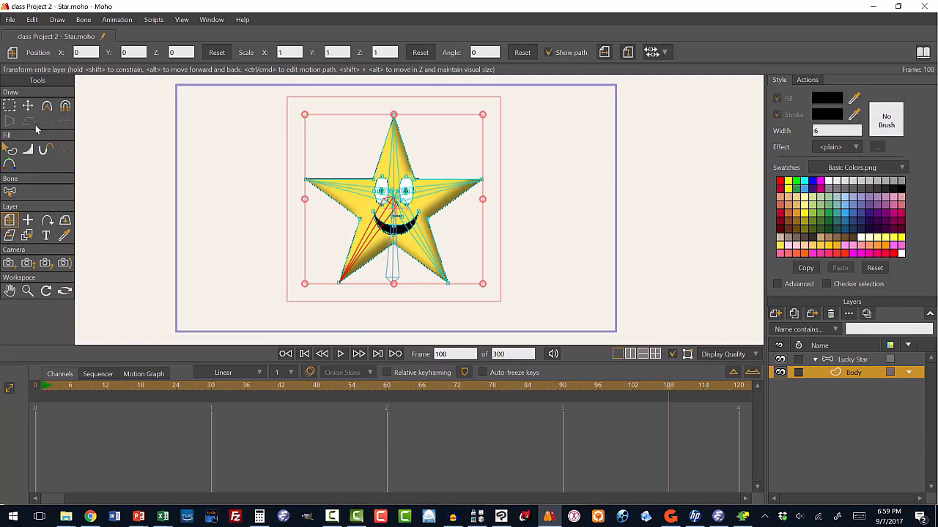
{"action": "scroll", "coordinate": [358, 209], "scroll_direction": "up", "scroll_amount": 2}
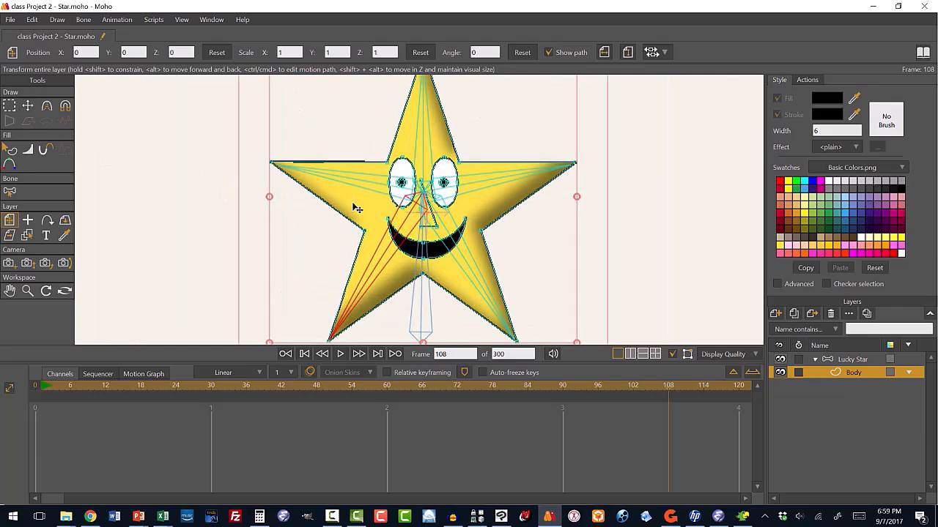
{"action": "scroll", "coordinate": [401, 209], "scroll_direction": "up", "scroll_amount": 2}
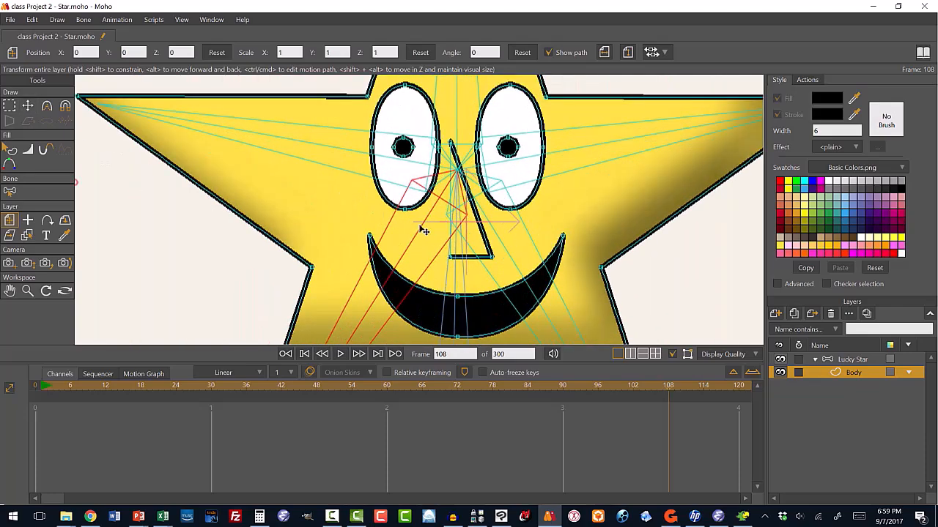
{"action": "left_click", "coordinate": [11, 108]}
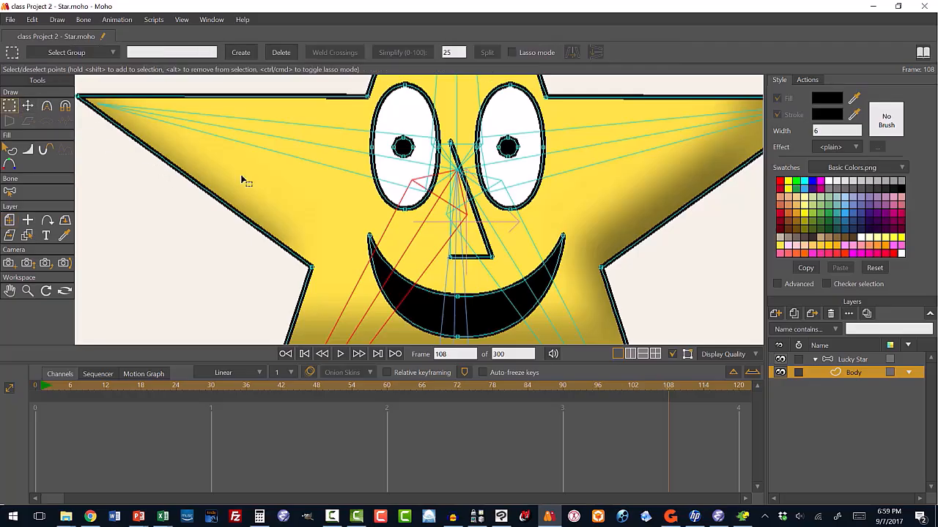
{"action": "left_click", "coordinate": [400, 151]}
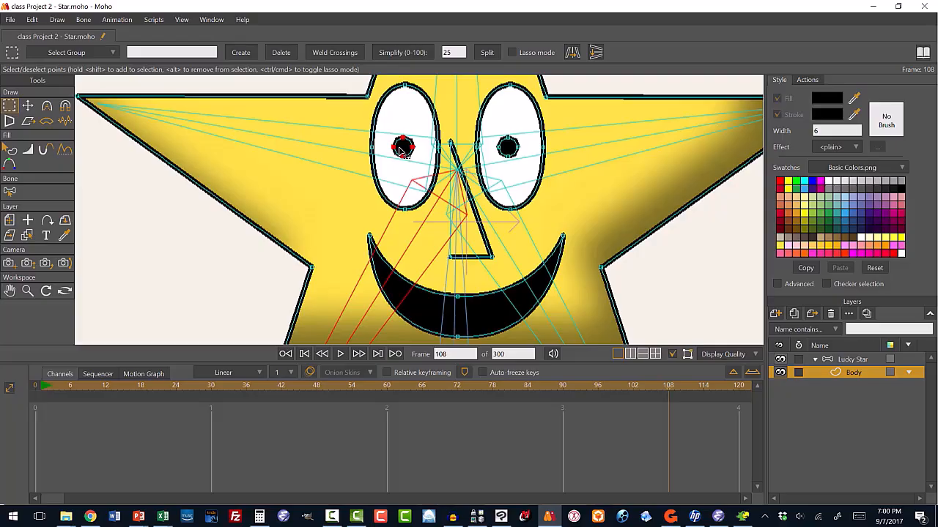
{"action": "left_click", "coordinate": [509, 150], "text": "shift"}
{"action": "left_click", "coordinate": [28, 107]}
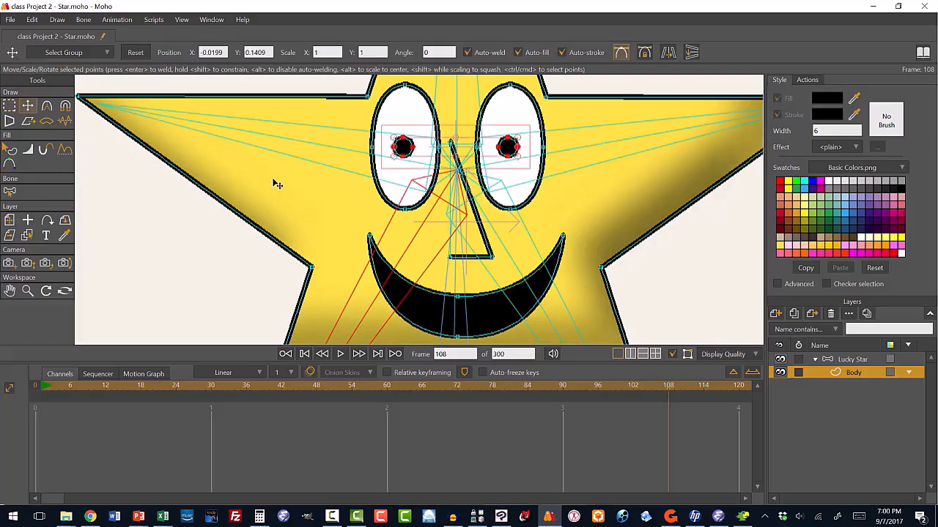
{"action": "left_click", "coordinate": [438, 149]}
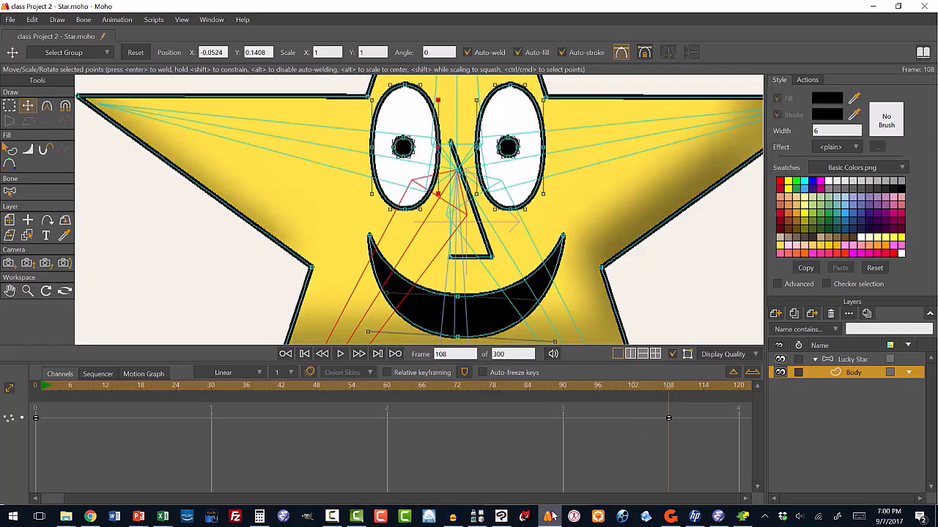
At frame 120, move both pupils together to the left side of the eyes.
{"action": "left_click", "coordinate": [743, 500]}
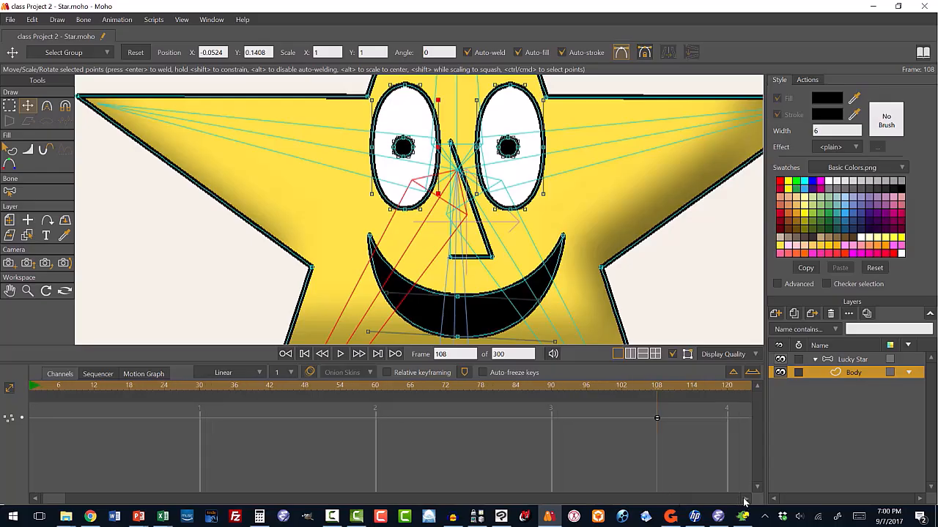
{"action": "left_click_drag", "start_coordinate": [744, 502], "coordinate": [744, 502]}
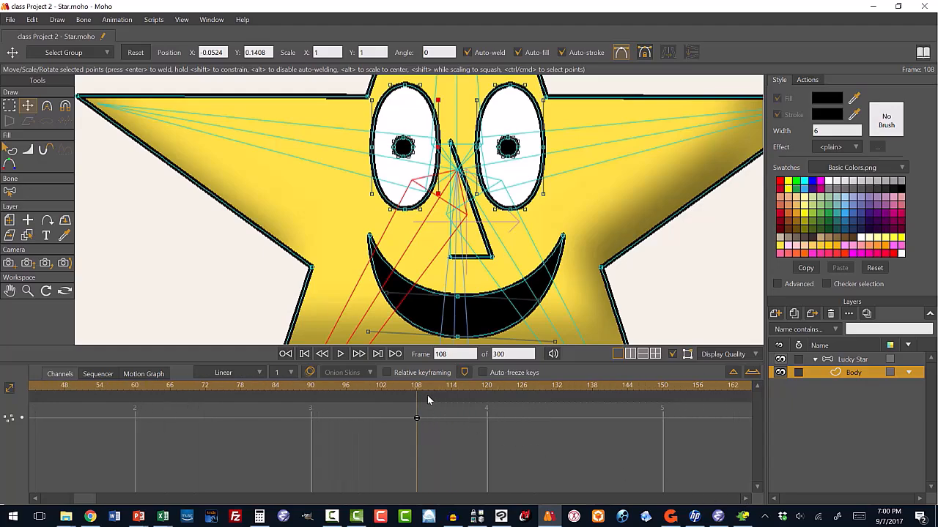
{"action": "left_click_drag", "start_coordinate": [417, 390], "coordinate": [487, 394]}
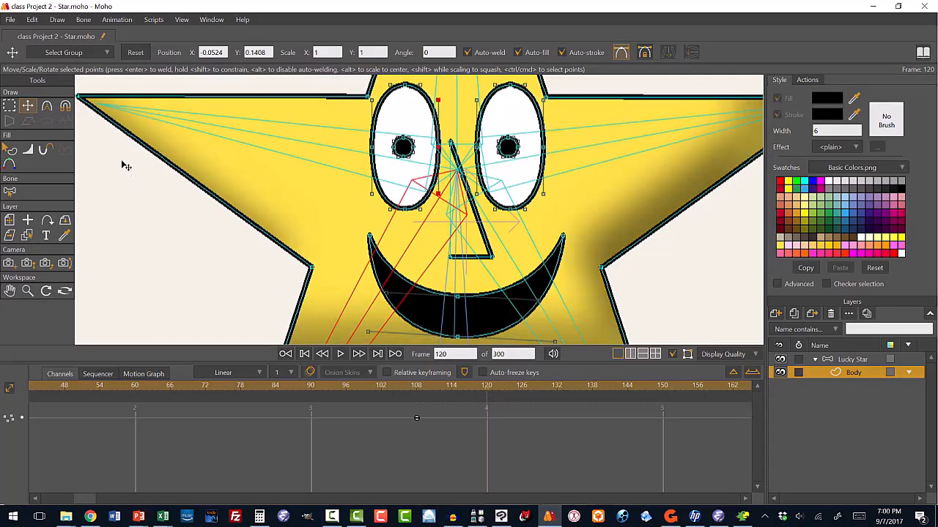
{"action": "left_click", "coordinate": [10, 106]}
{"action": "left_click", "coordinate": [396, 154]}
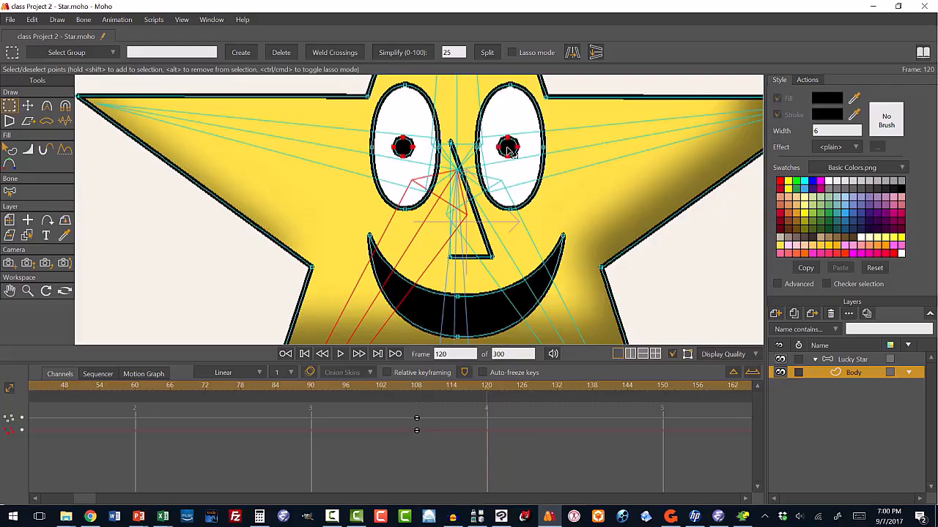
{"action": "left_click", "coordinate": [31, 109]}
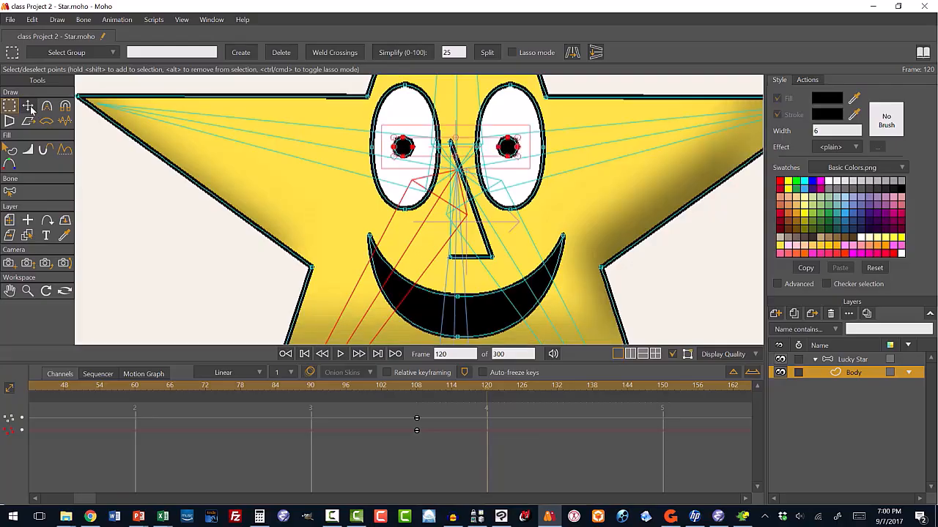
{"action": "left_click_drag", "start_coordinate": [441, 145], "coordinate": [431, 147]}
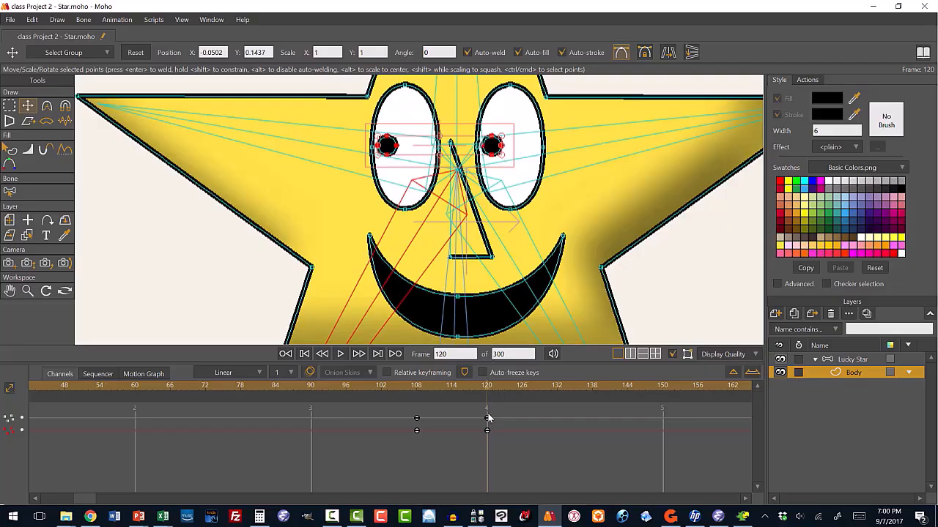
Add a keyframe at frame 132 to hold the left-looking pupils, and copy the frame 108 keyframe to frame 144.
{"action": "left_click_drag", "start_coordinate": [488, 394], "coordinate": [559, 392]}
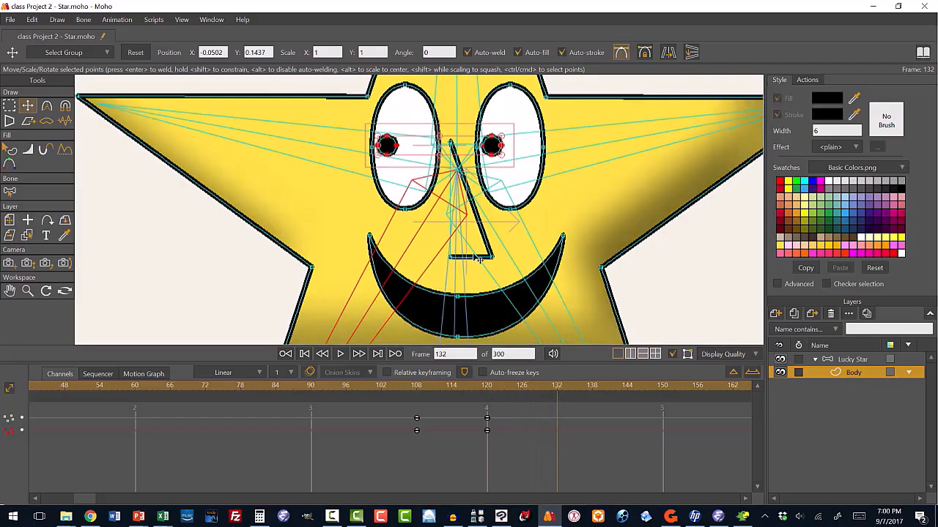
{"action": "left_click", "coordinate": [430, 150]}
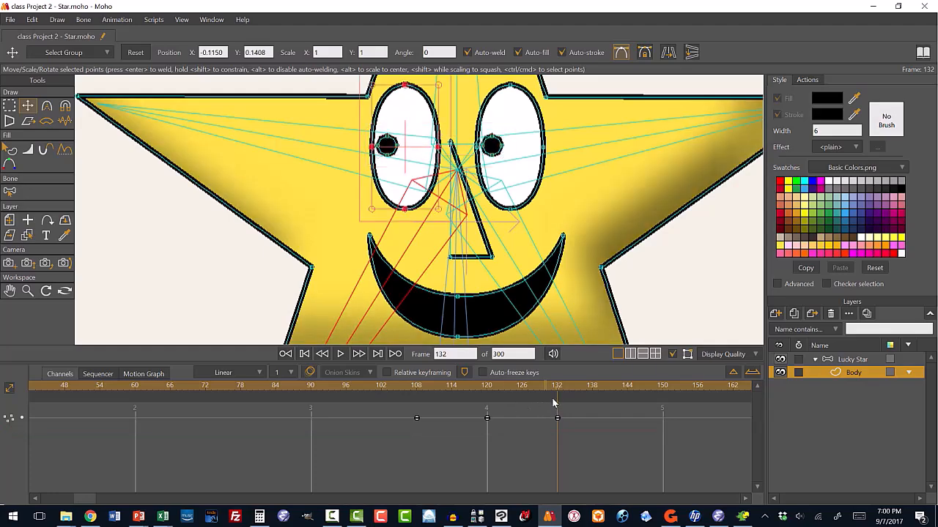
{"action": "left_click_drag", "start_coordinate": [556, 389], "coordinate": [626, 386]}
{"action": "left_click_drag", "start_coordinate": [418, 422], "coordinate": [435, 435]}
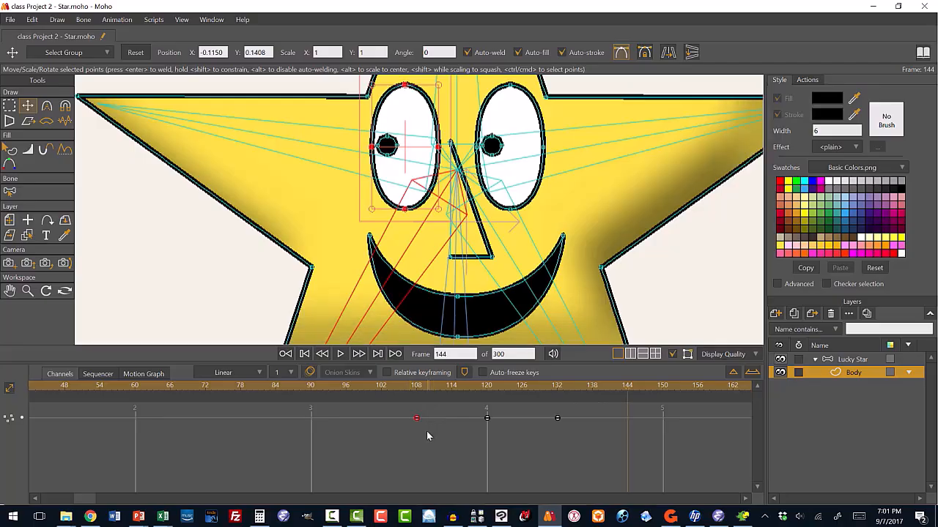
{"action": "key", "text": "ctrl+v"}
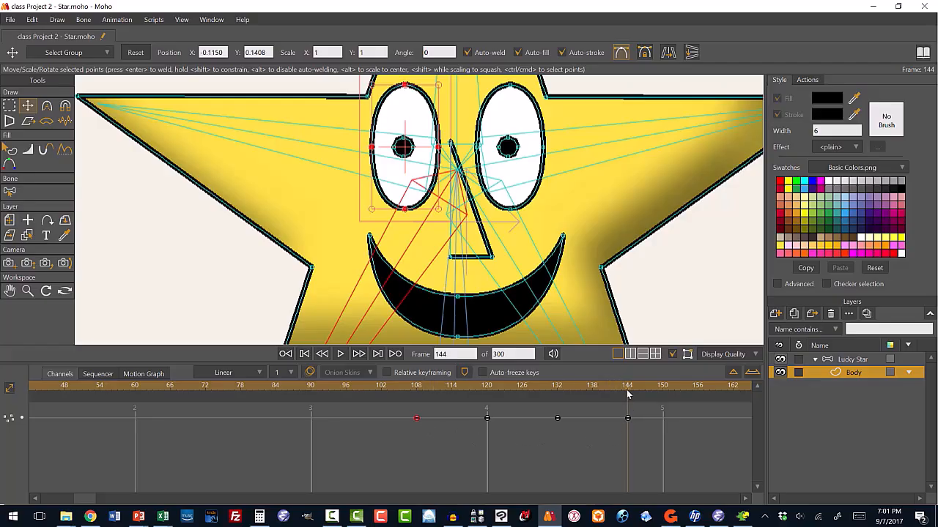
At frame 156, move both pupils together to the right side of the eyes.
{"action": "left_click_drag", "start_coordinate": [627, 389], "coordinate": [695, 393]}
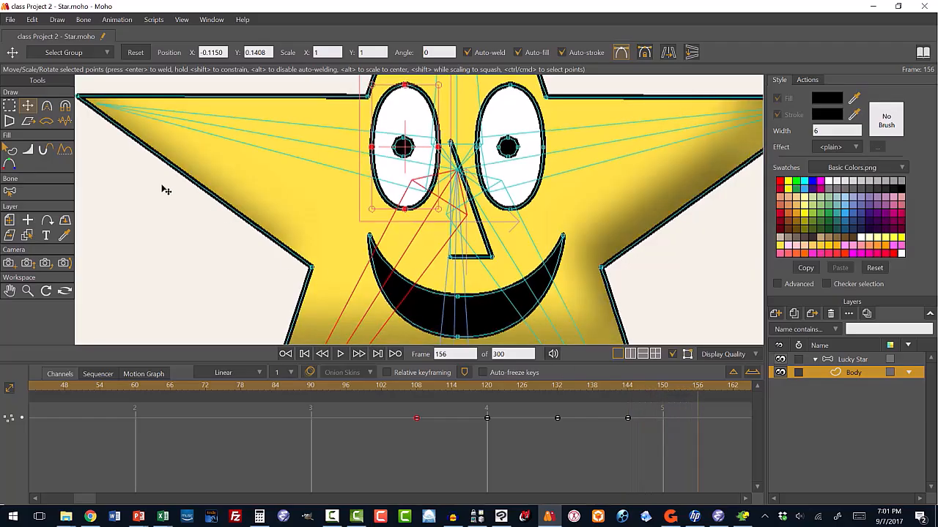
{"action": "left_click", "coordinate": [11, 106]}
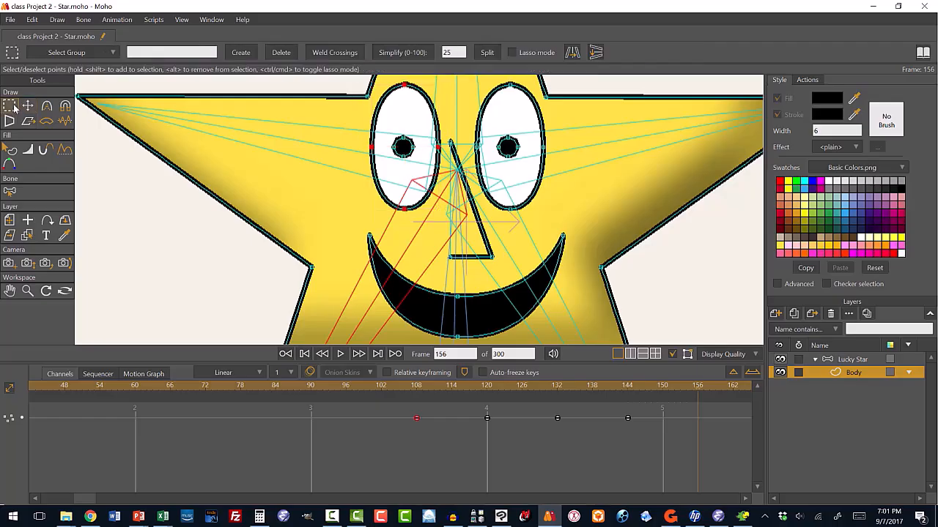
{"action": "left_click", "coordinate": [403, 149]}
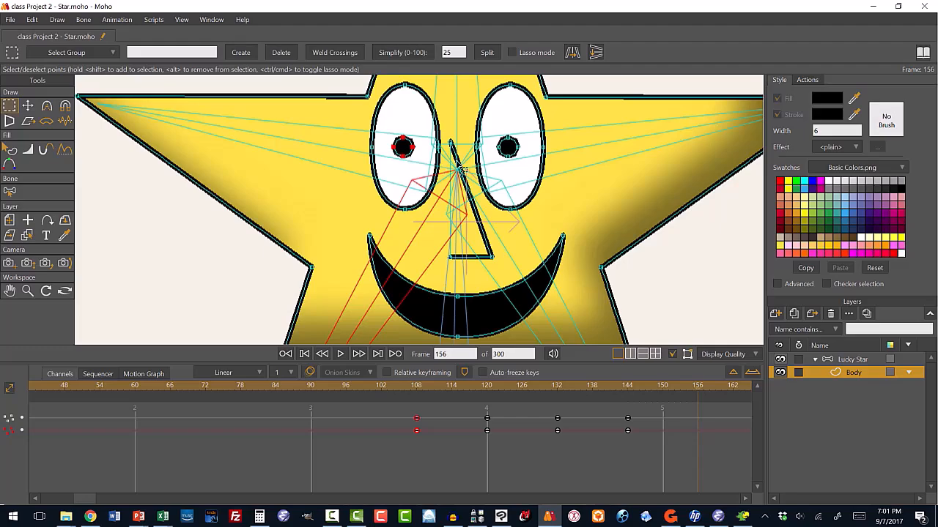
{"action": "left_click", "coordinate": [508, 149], "text": "shift"}
{"action": "left_click", "coordinate": [29, 107]}
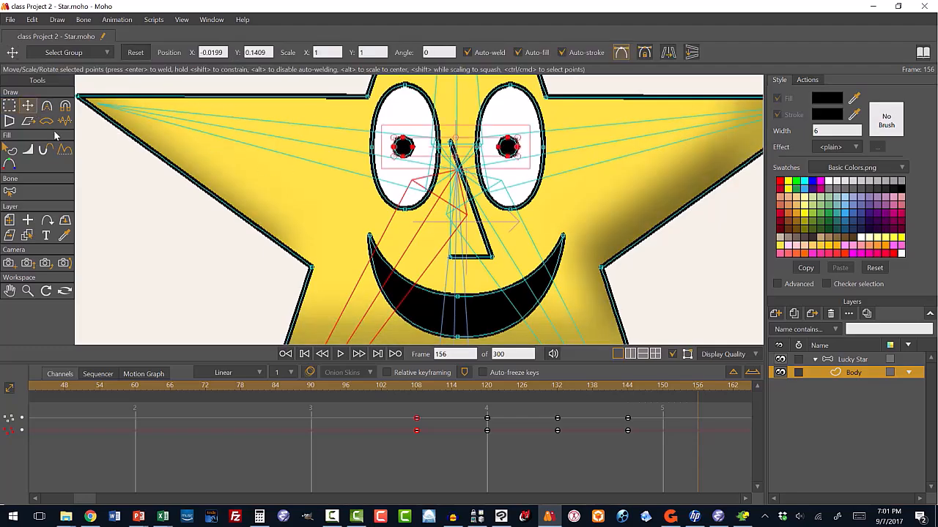
{"action": "left_click_drag", "start_coordinate": [440, 156], "coordinate": [456, 154]}
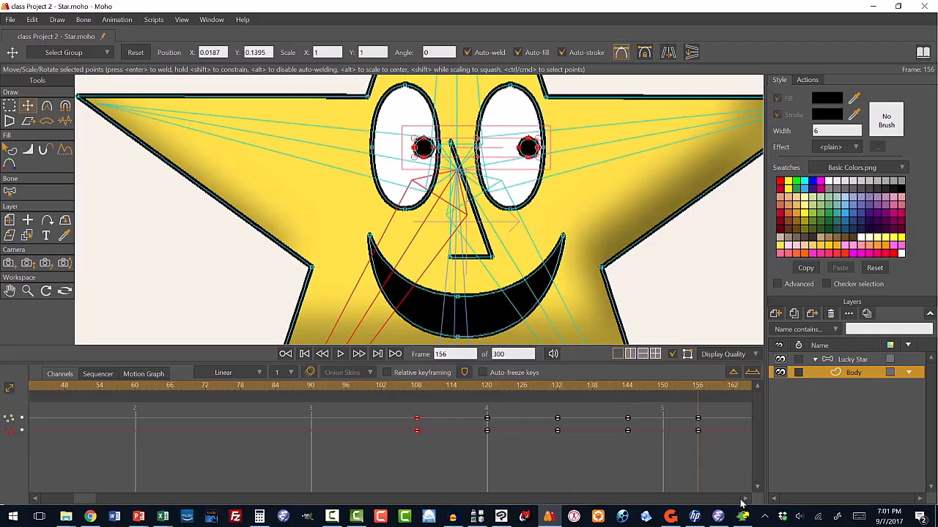
Add a point keyframe at frame 168 to hold the right-looking pupils.
{"action": "left_click_drag", "start_coordinate": [745, 501], "coordinate": [744, 501]}
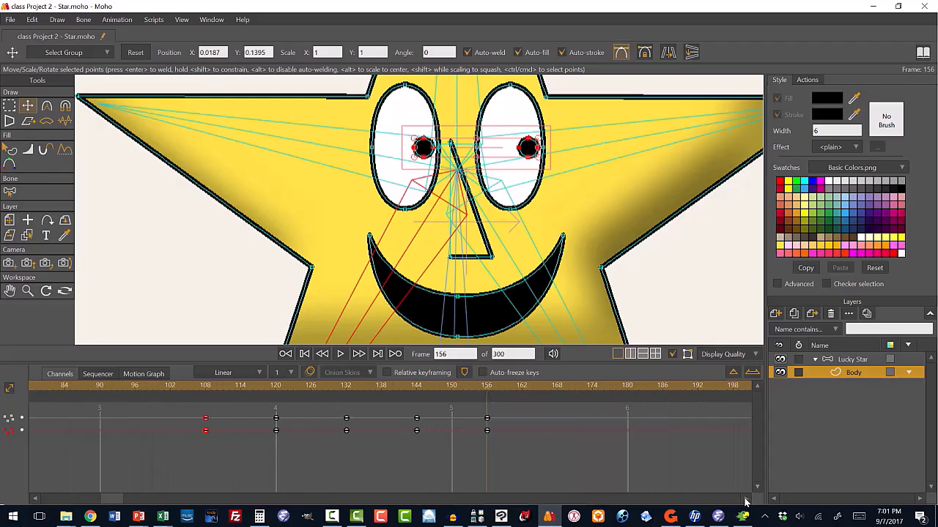
{"action": "left_click", "coordinate": [551, 386]}
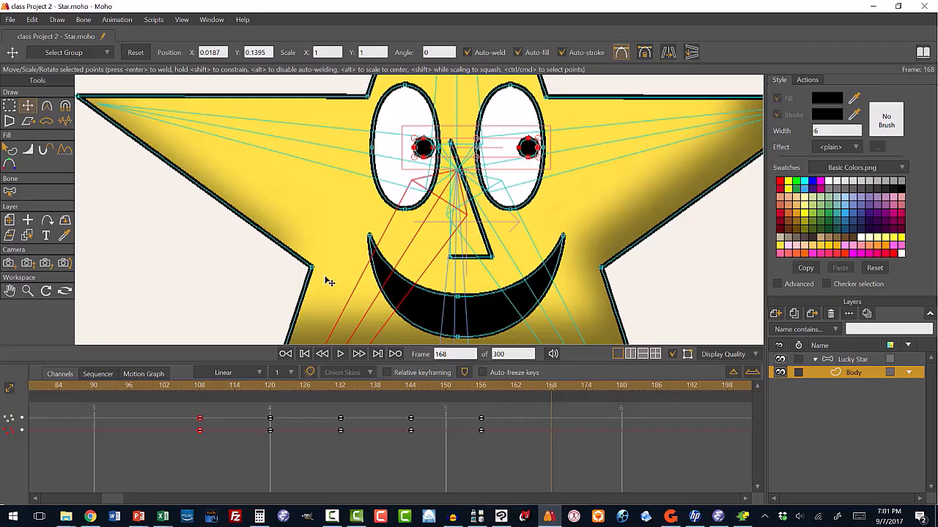
{"action": "left_click", "coordinate": [438, 147]}
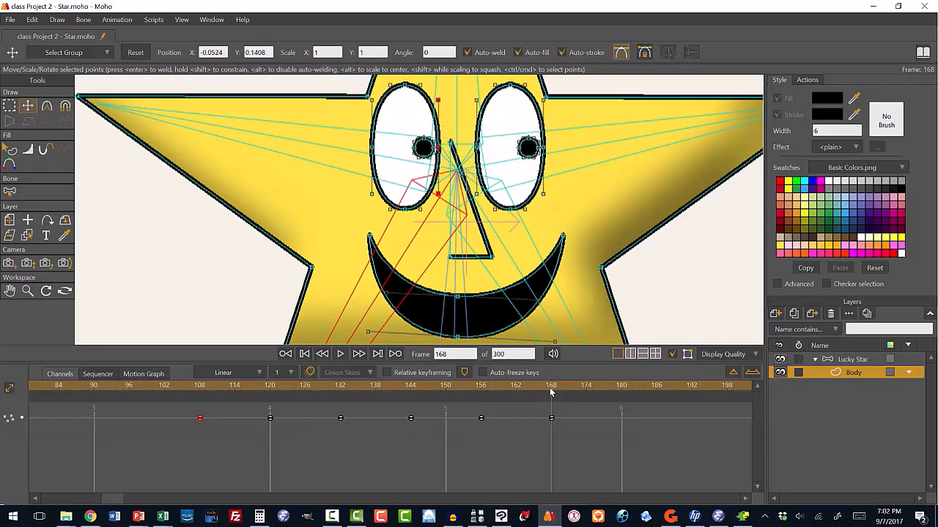
Copy the centred-pupil keyframe from frame 144 to frame 180.
{"action": "left_click_drag", "start_coordinate": [551, 393], "coordinate": [621, 389]}
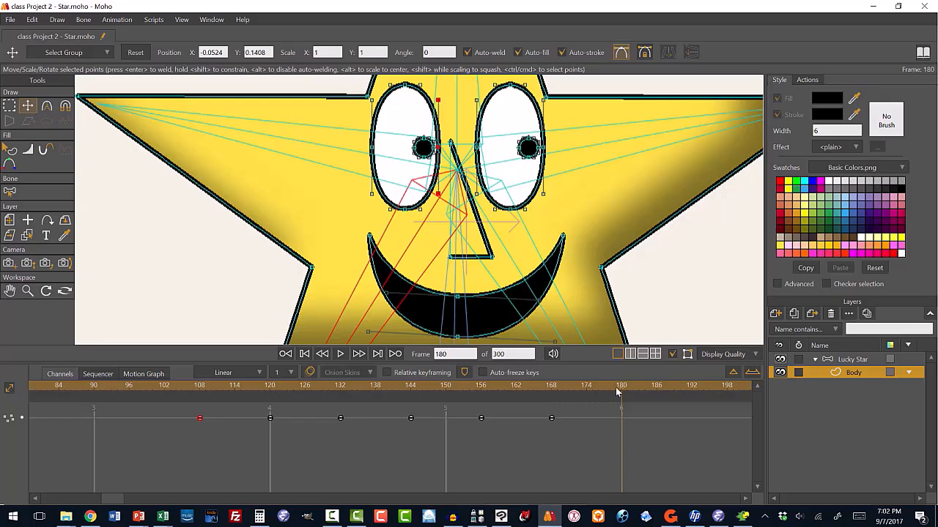
{"action": "mouse_move", "coordinate": [621, 393]}
{"action": "left_mouse_down"}
{"action": "mouse_move", "coordinate": [512, 396]}
{"action": "mouse_move", "coordinate": [412, 416]}
{"action": "mouse_move", "coordinate": [622, 402]}
{"action": "left_mouse_up"}
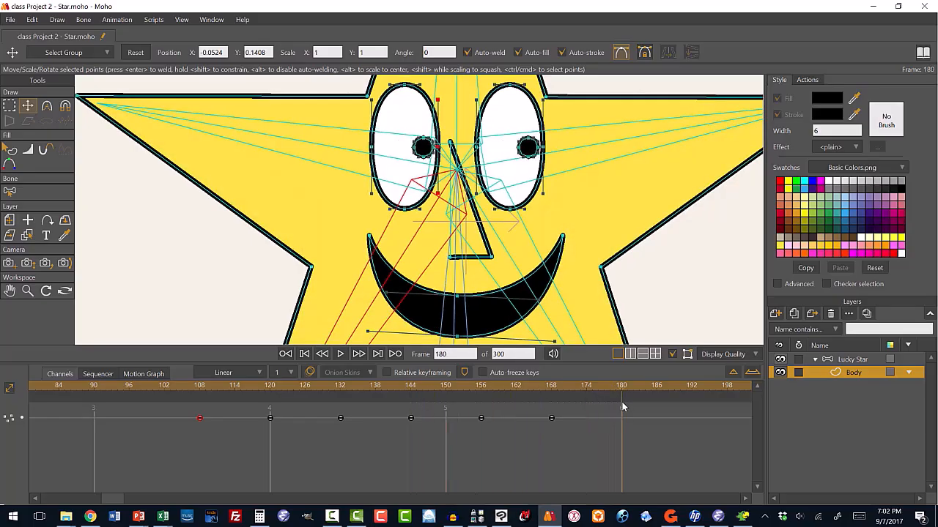
{"action": "left_click", "coordinate": [410, 419]}
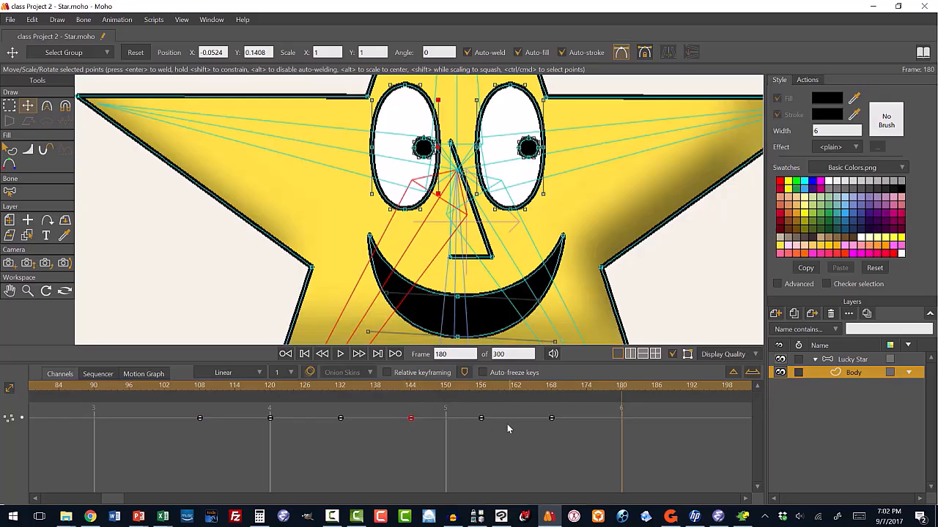
{"action": "key", "text": "ctrl+v"}
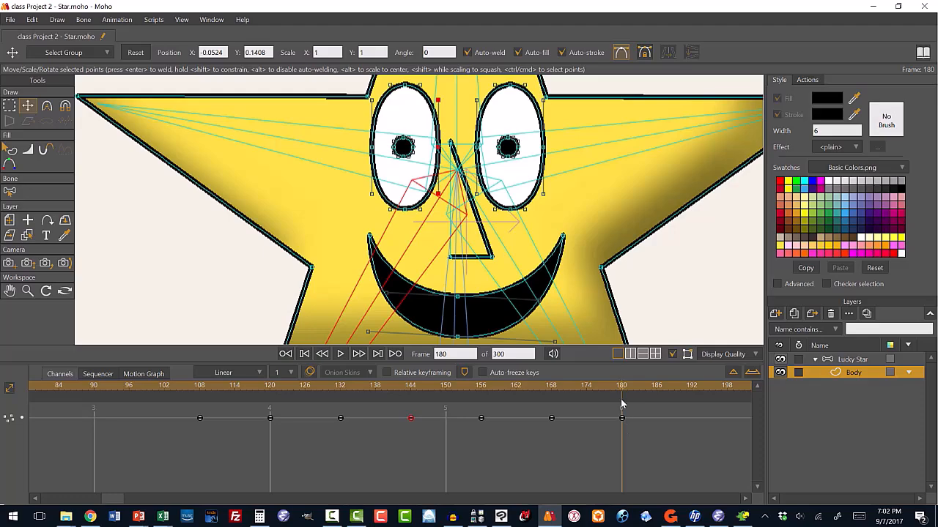
Set the animation's end frame to 192 and return to frame 0.
{"action": "left_click_drag", "start_coordinate": [622, 393], "coordinate": [588, 421]}
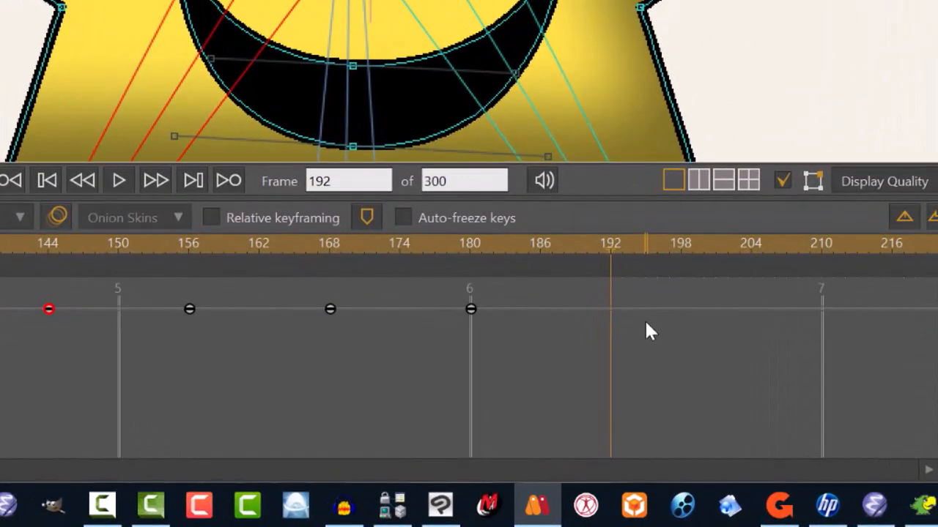
{"action": "left_click", "coordinate": [609, 247]}
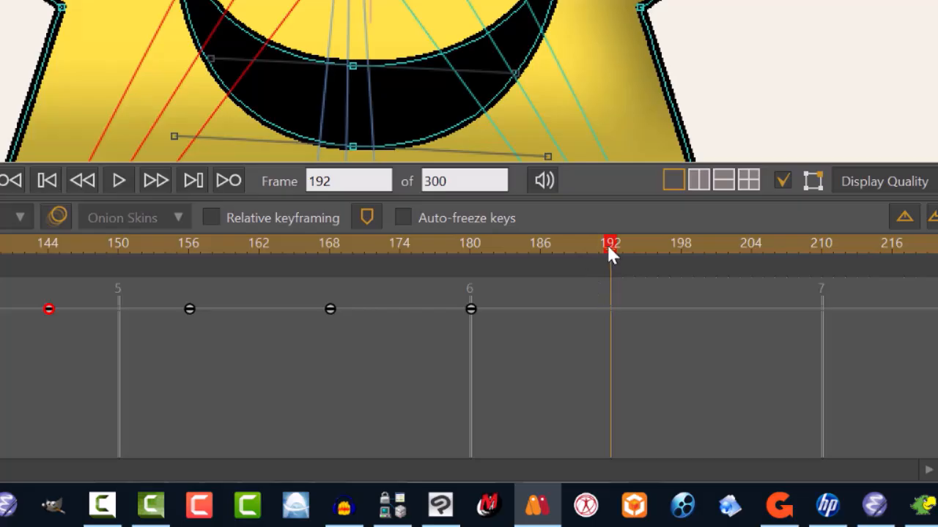
{"action": "left_click", "coordinate": [448, 181]}
{"action": "left_click_drag", "start_coordinate": [449, 181], "coordinate": [423, 181]}
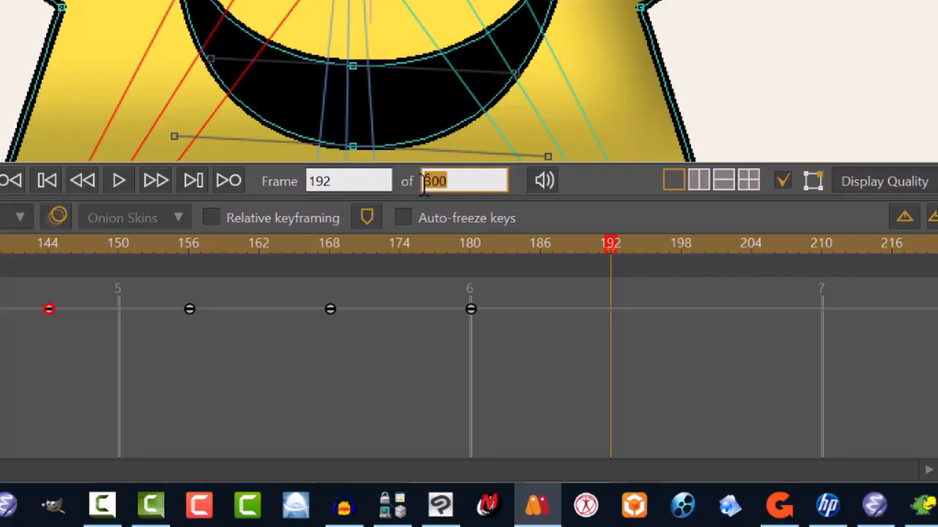
{"action": "type", "text": "192"}
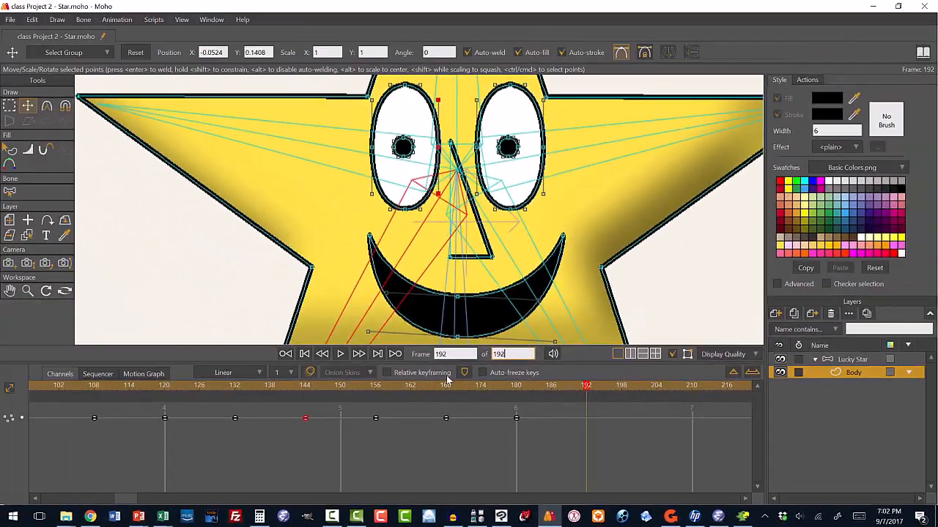
{"action": "left_click", "coordinate": [304, 354]}
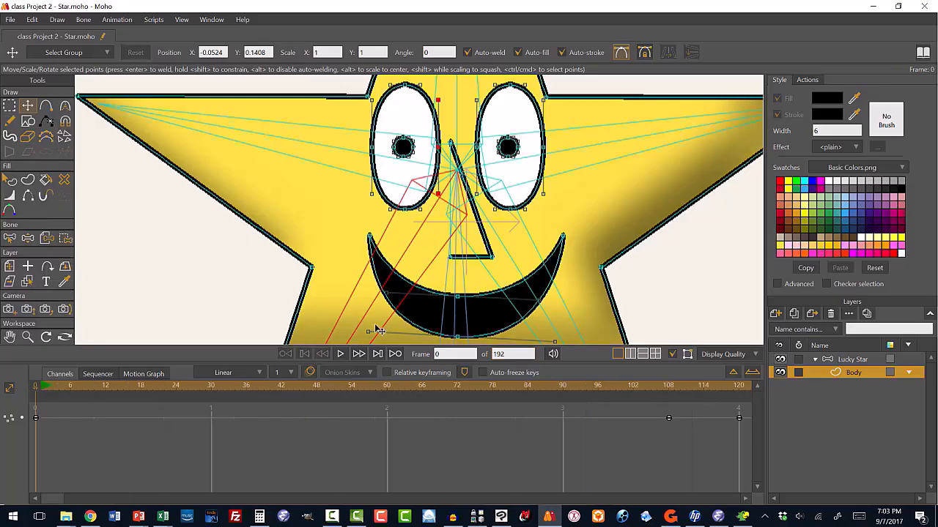
Play the full star animation from frame 0 with the whole character in view, then stop the playback.
{"action": "scroll", "coordinate": [402, 273], "scroll_direction": "down", "scroll_amount": 6}
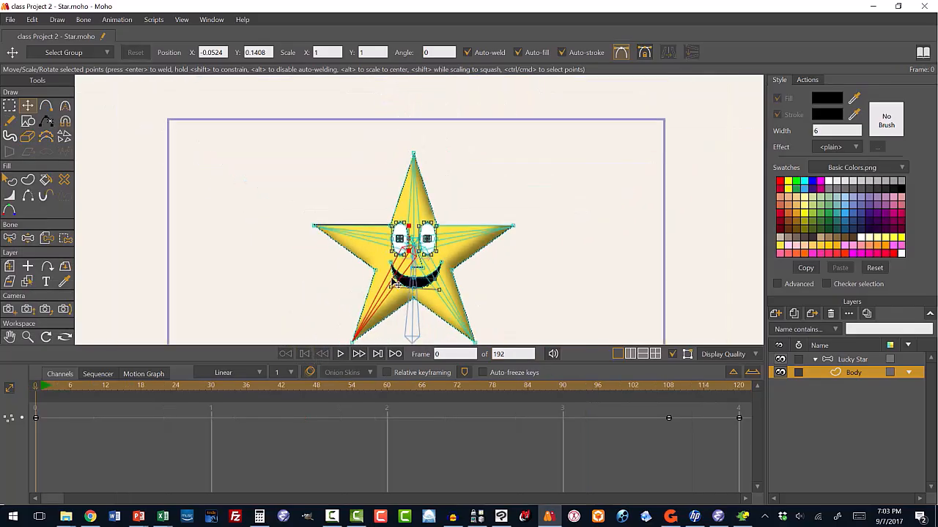
{"action": "left_click_drag", "start_coordinate": [493, 287], "coordinate": [485, 252]}
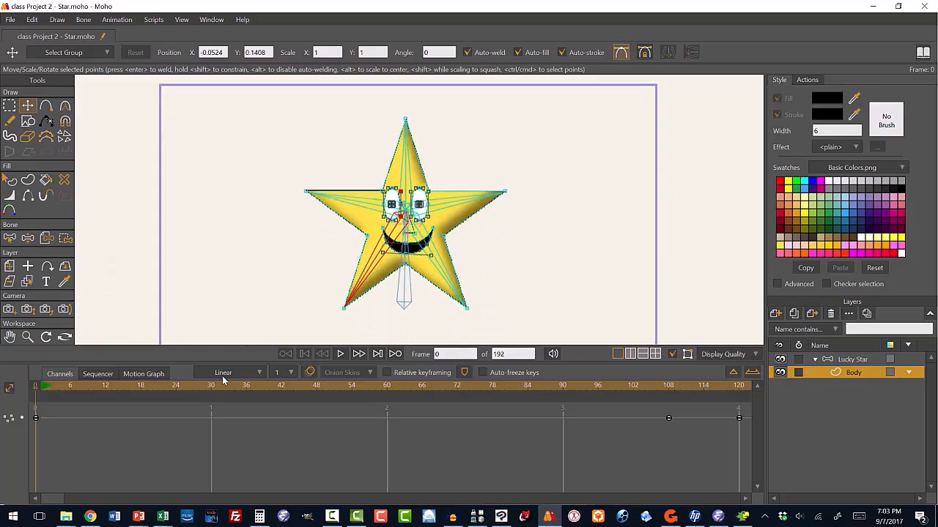
{"action": "left_click", "coordinate": [342, 355]}
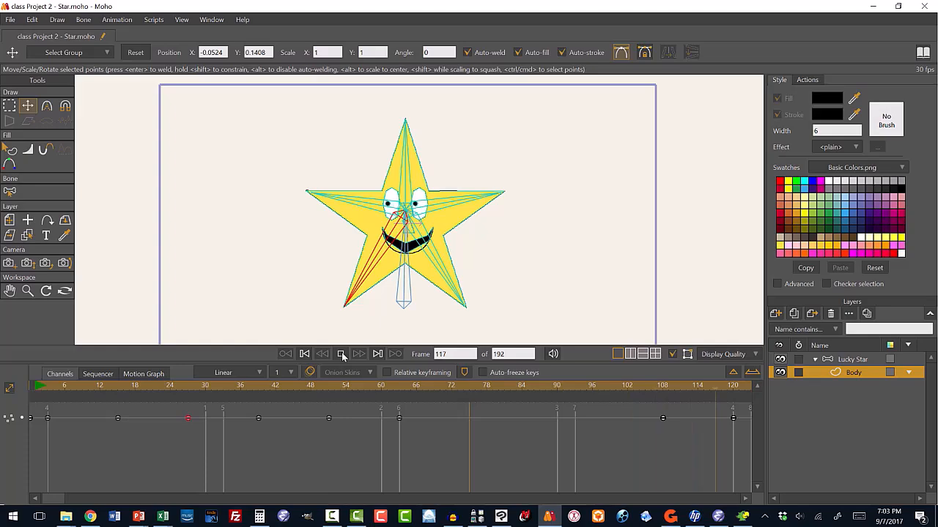
{"action": "left_click", "coordinate": [341, 354]}
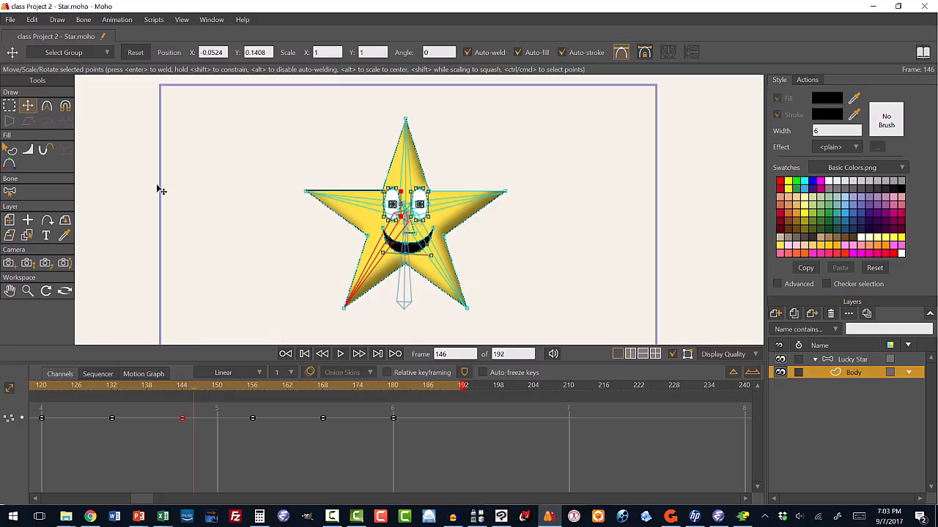
Save the project and export frames 1 to 192 as class Project 2 - Star.mp4 (H.264-AAC) in the project's folder.
{"action": "left_click", "coordinate": [11, 20]}
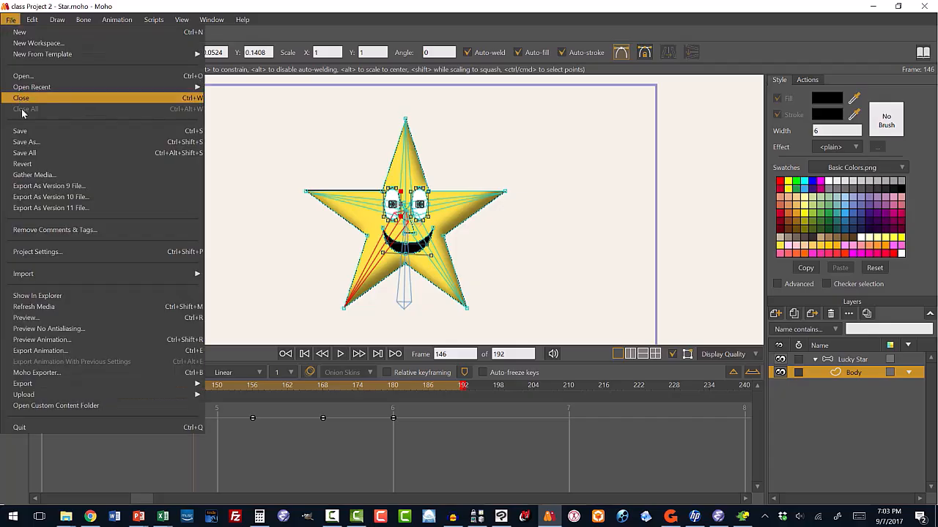
{"action": "left_click", "coordinate": [20, 132]}
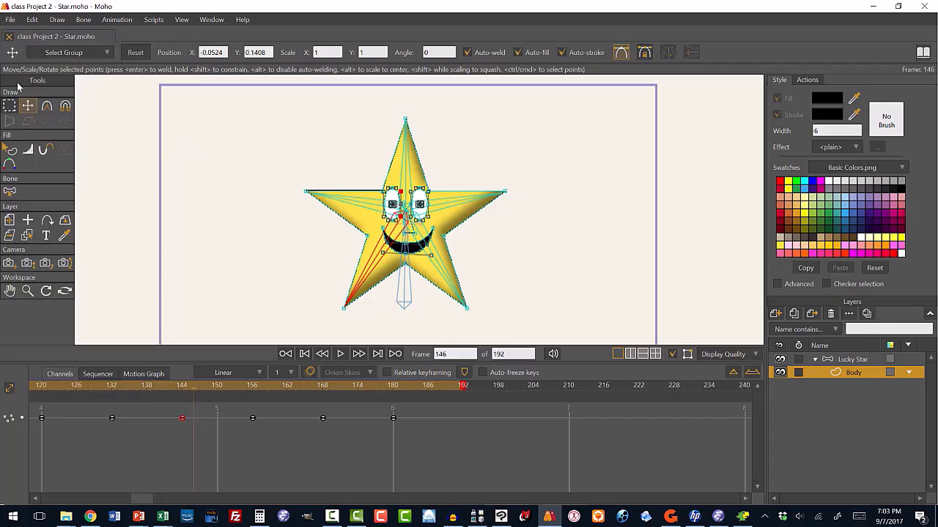
{"action": "left_click", "coordinate": [10, 20]}
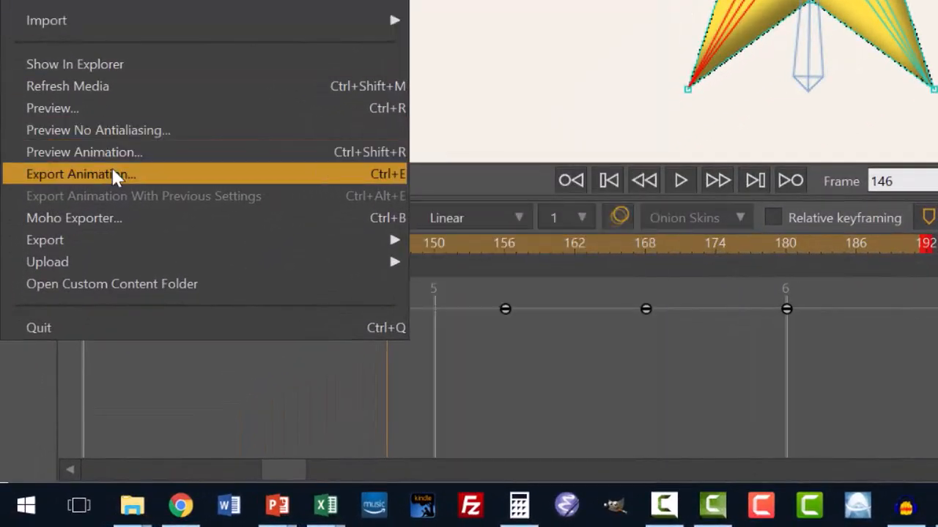
{"action": "left_click", "coordinate": [113, 174]}
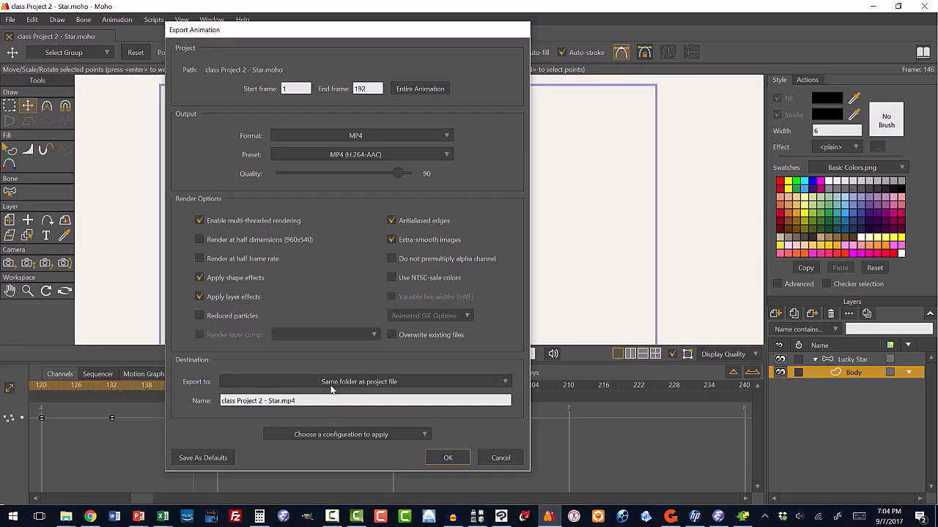
{"action": "left_click", "coordinate": [447, 459]}
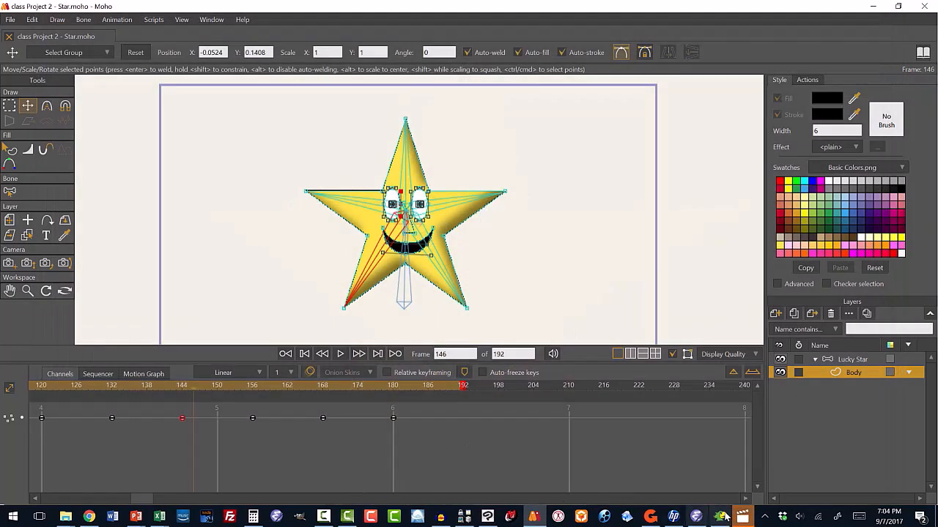
Switch to Movies & TV, rewind the exported class Project 2 - Star video to the start and play it.
{"action": "left_click", "coordinate": [741, 515]}
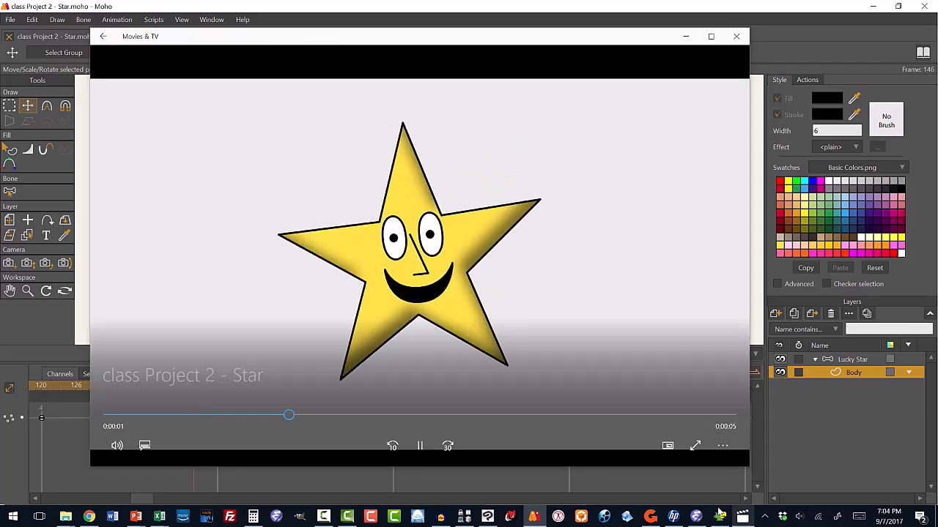
{"action": "left_click", "coordinate": [739, 515]}
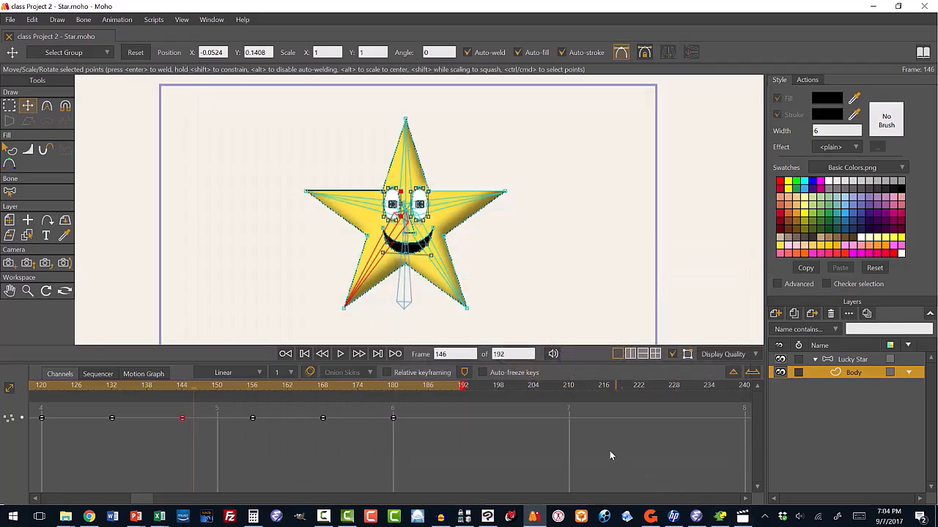
{"action": "left_click", "coordinate": [741, 515]}
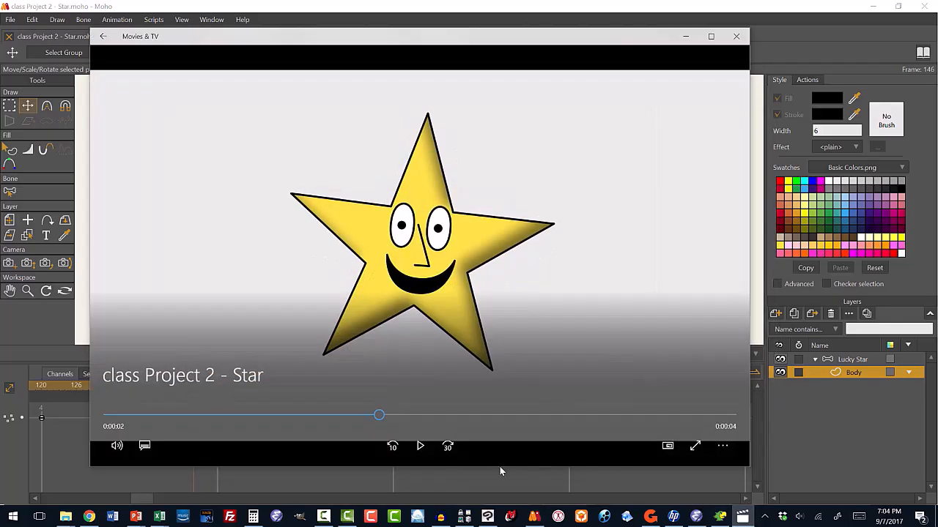
{"action": "left_click_drag", "start_coordinate": [379, 416], "coordinate": [102, 417]}
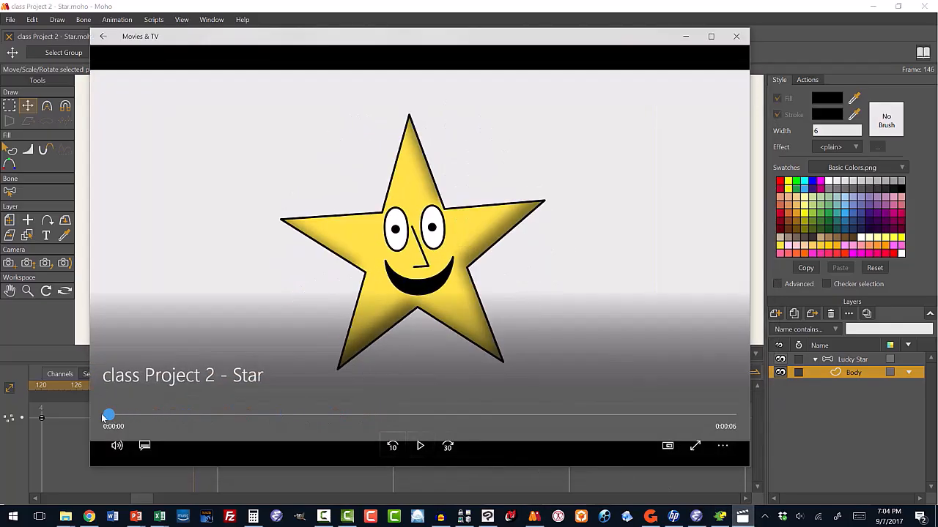
{"action": "left_click", "coordinate": [421, 447]}
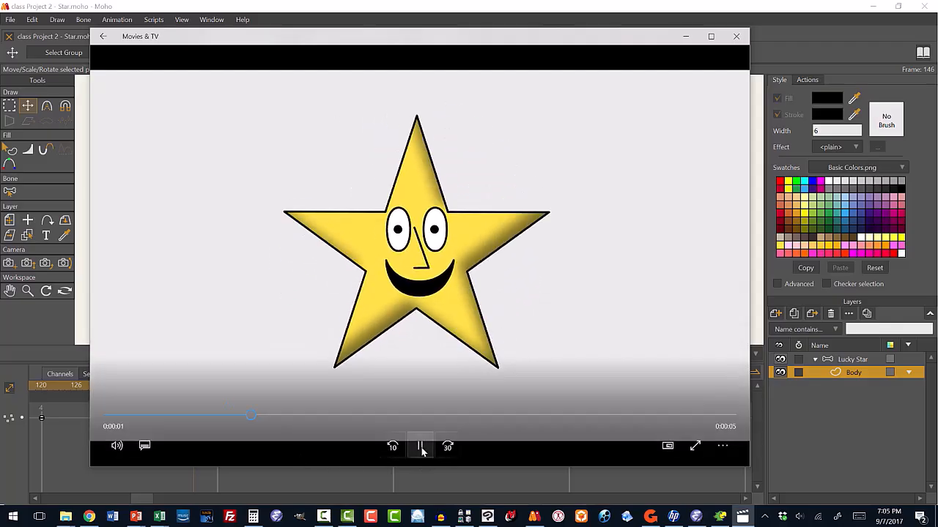